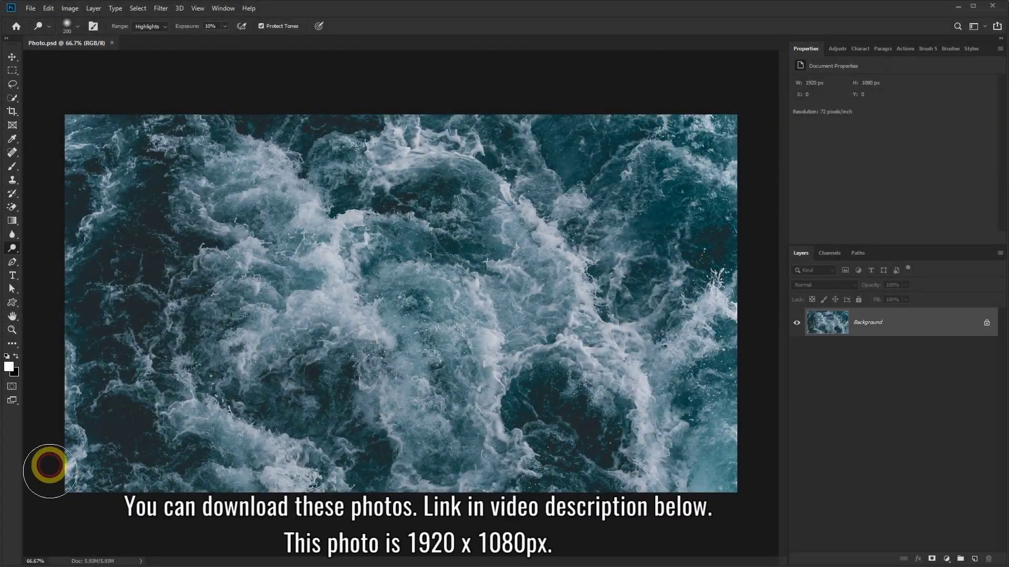
Duplicate the ocean Background layer as Background copy and select Lion in the Photos folder.
mouse_move(50, 471)
mouse_down()
mouse_move(555, 466)
mouse_move(60, 453)
mouse_move(531, 454)
mouse_move(795, 435)
mouse_up()
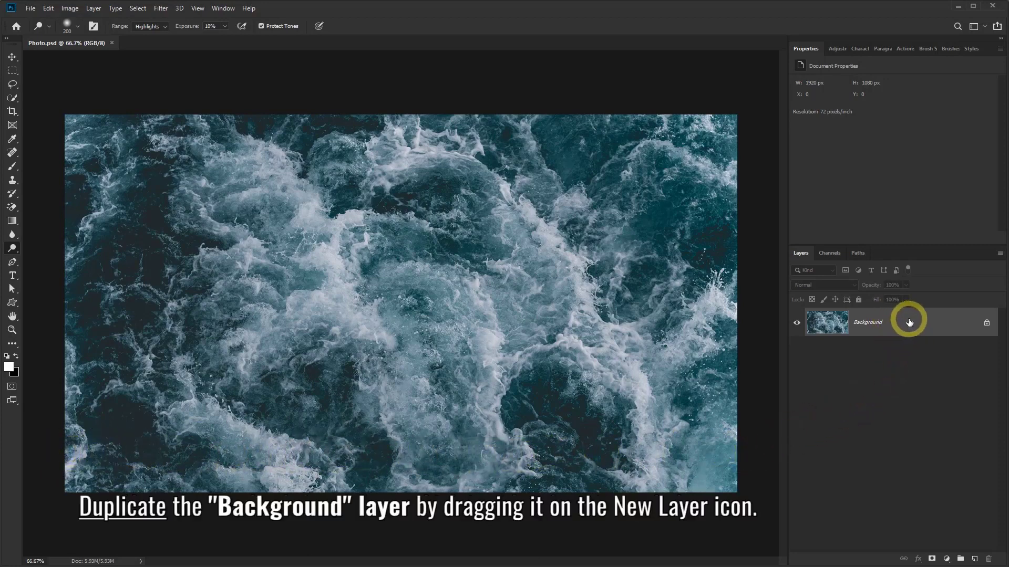
mouse_move(909, 322)
mouse_down()
mouse_move(935, 444)
mouse_move(977, 561)
mouse_up()
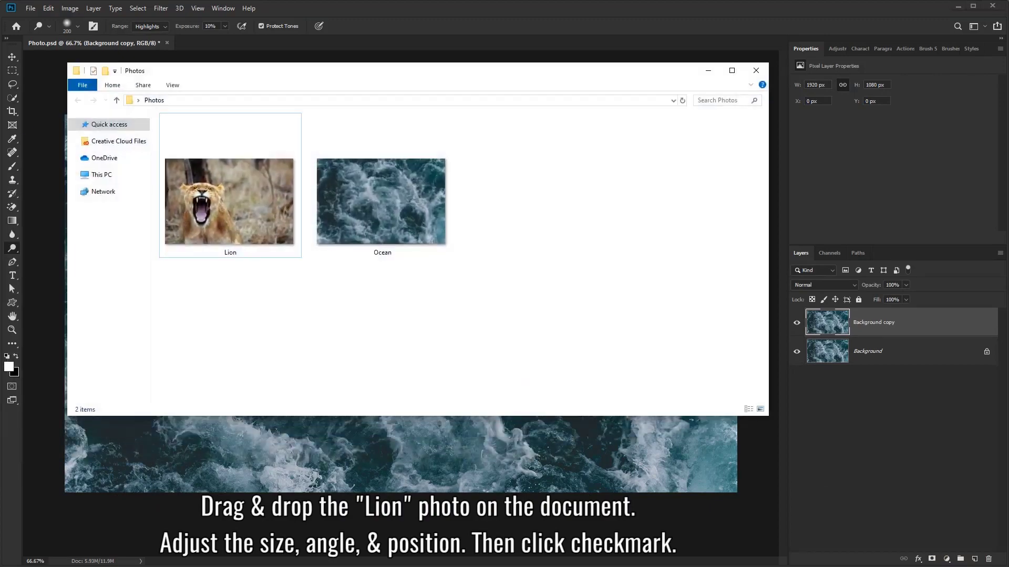
click(243, 212)
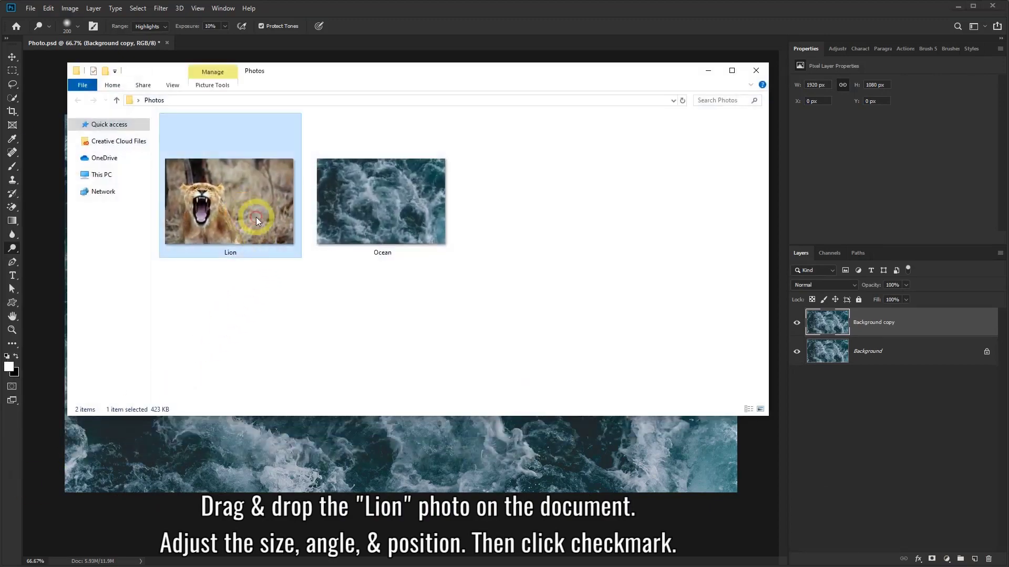
Bring Lion.jpg in as a layer, enlarge it, tilt it slightly and centre its head over the ocean.
drag(229, 206, 364, 439)
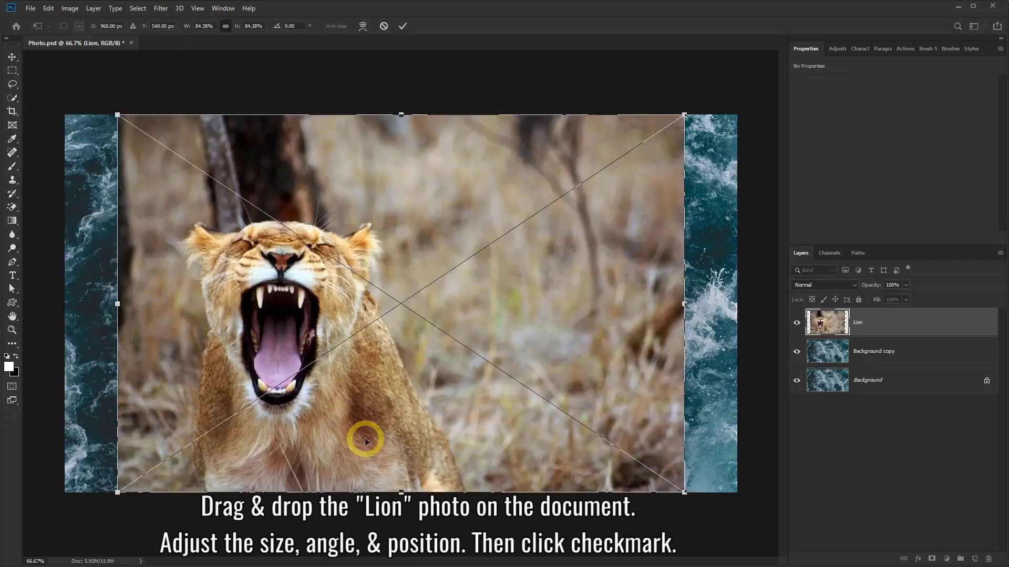
drag(163, 151, 305, 192)
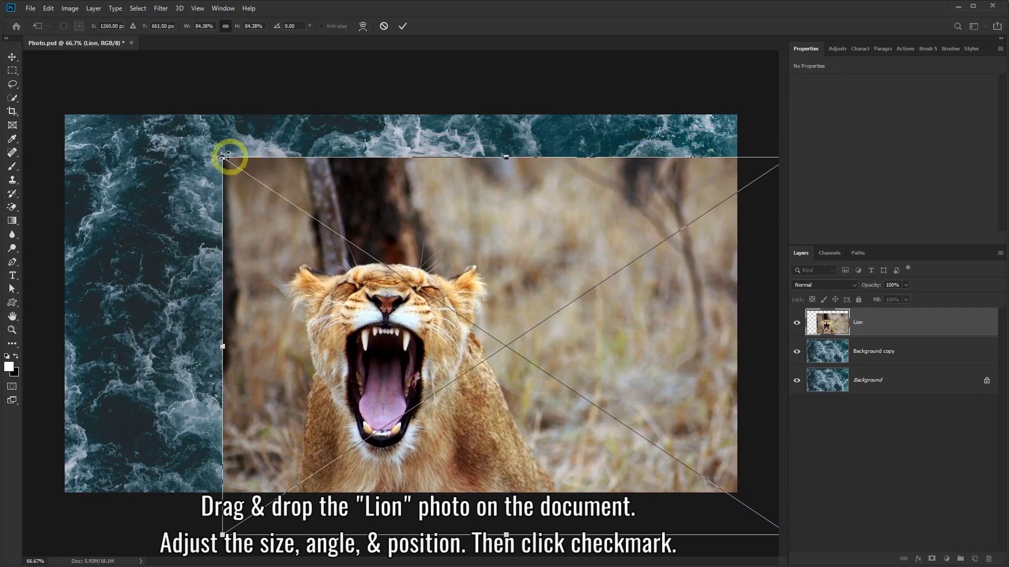
drag(221, 155, 90, 113)
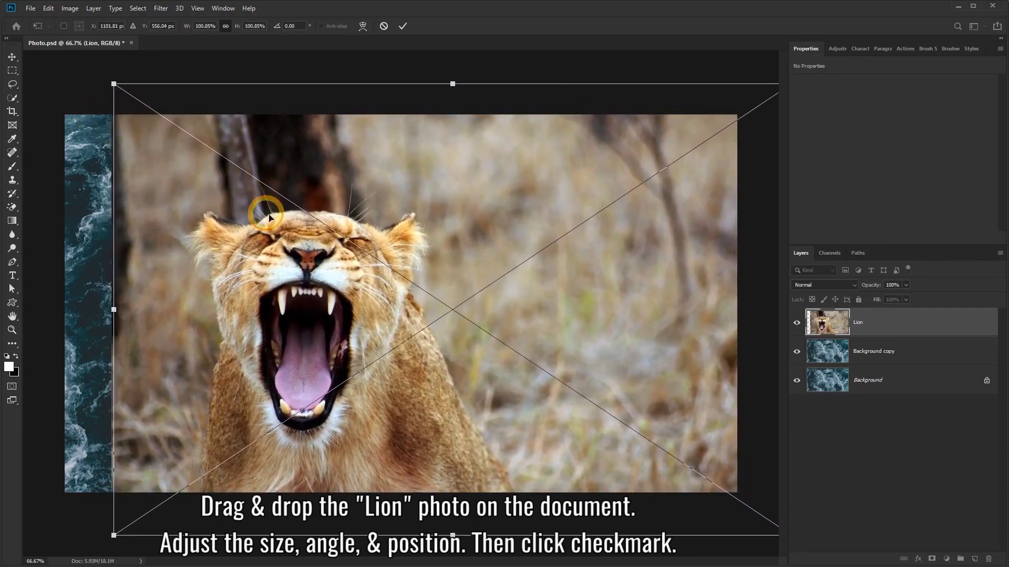
drag(260, 213, 326, 259)
drag(181, 128, 72, 87)
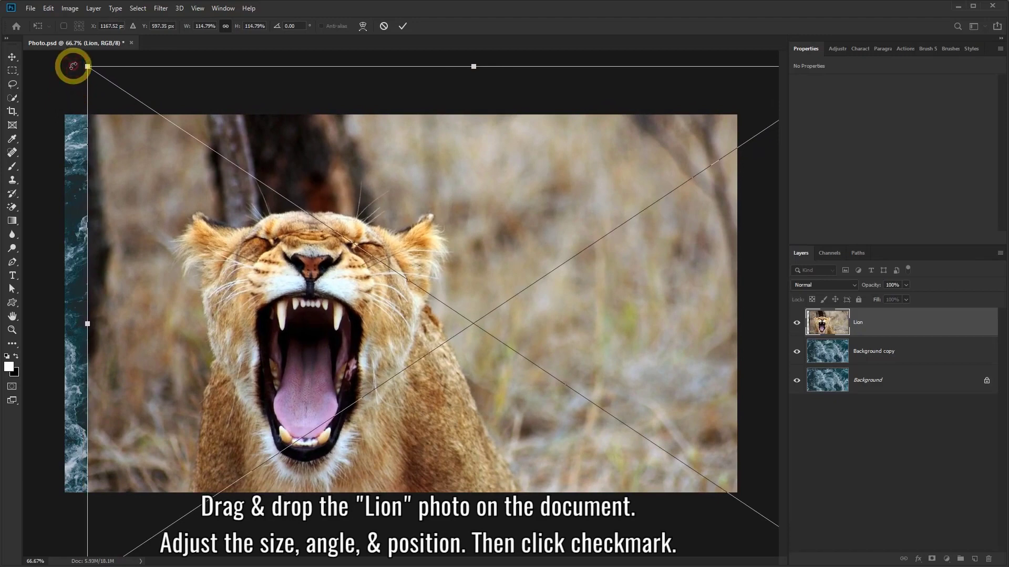
drag(73, 66, 62, 80)
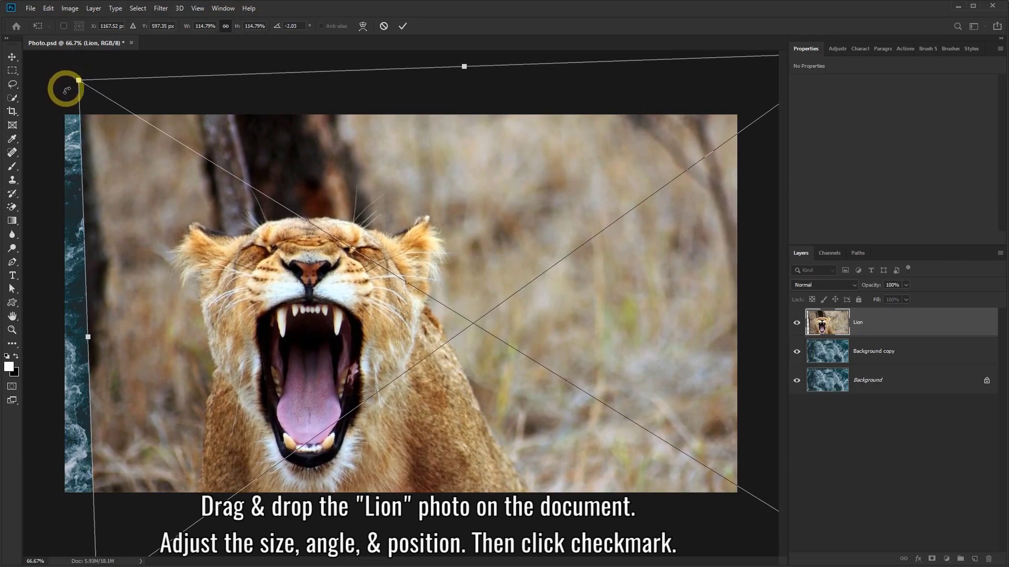
drag(263, 261, 382, 241)
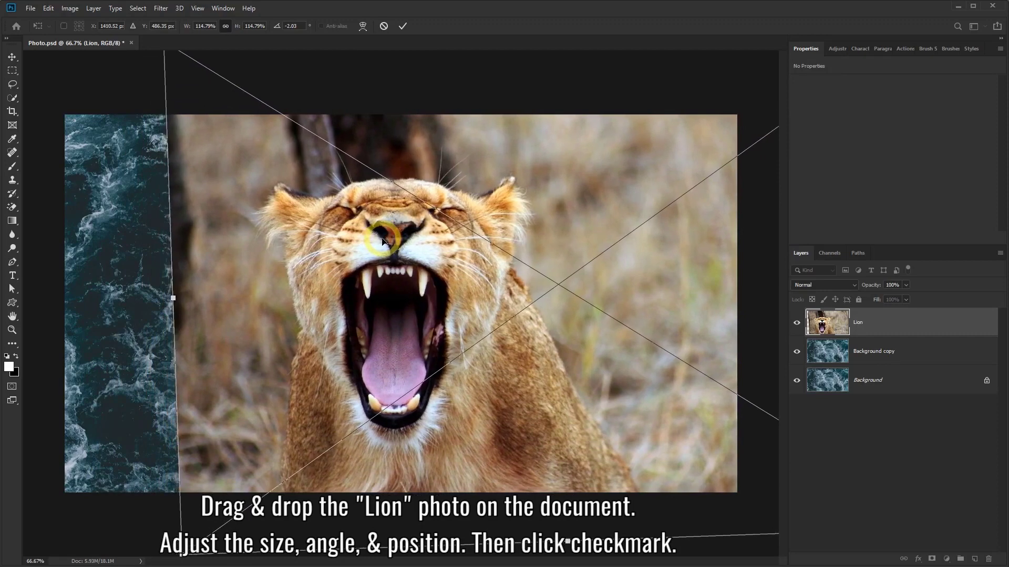
click(405, 25)
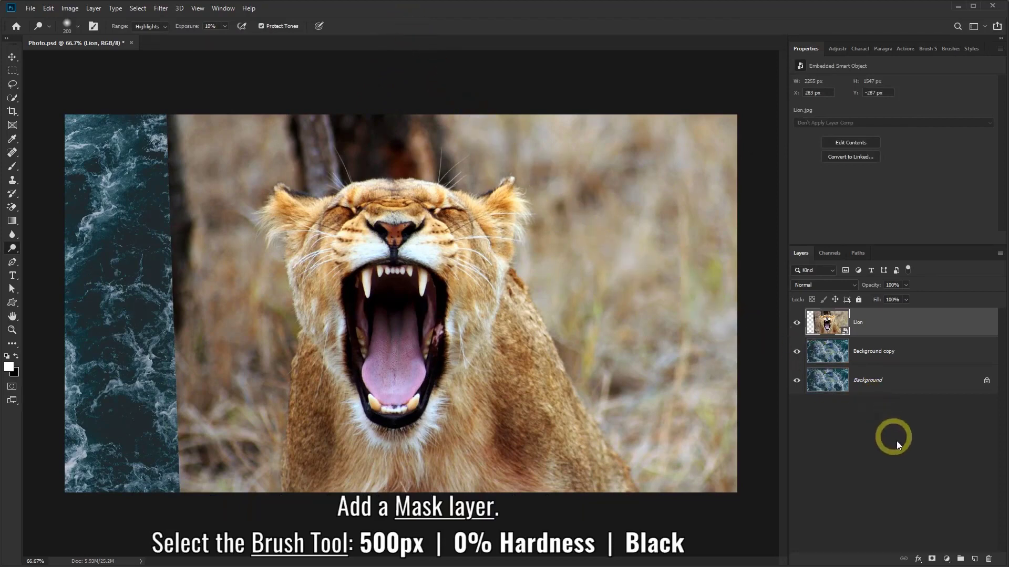
Add a white layer mask to the Lion layer and set up a 500 px, 0% hardness brush.
click(932, 560)
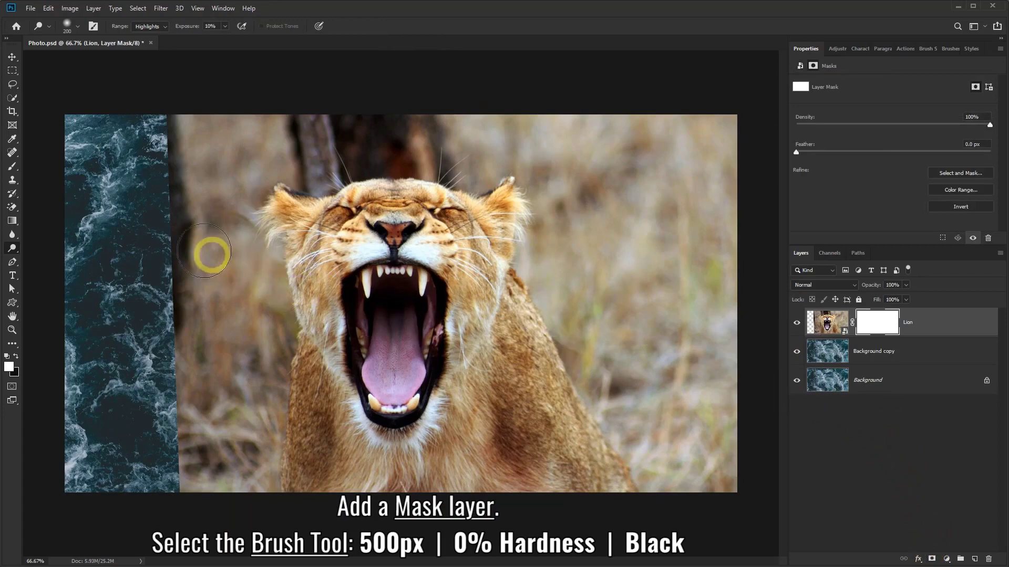
click(15, 168)
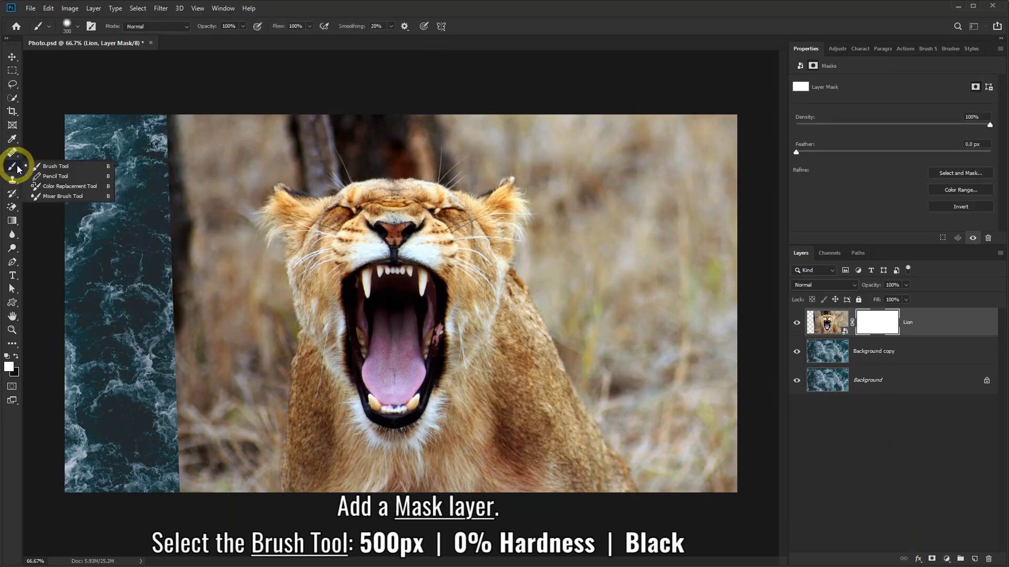
click(38, 168)
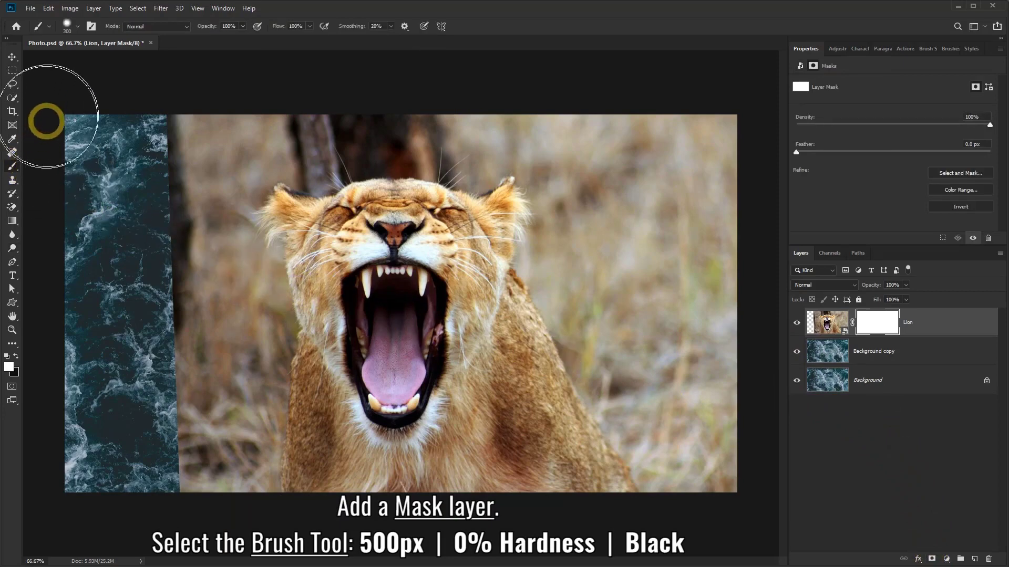
click(78, 27)
text(0)
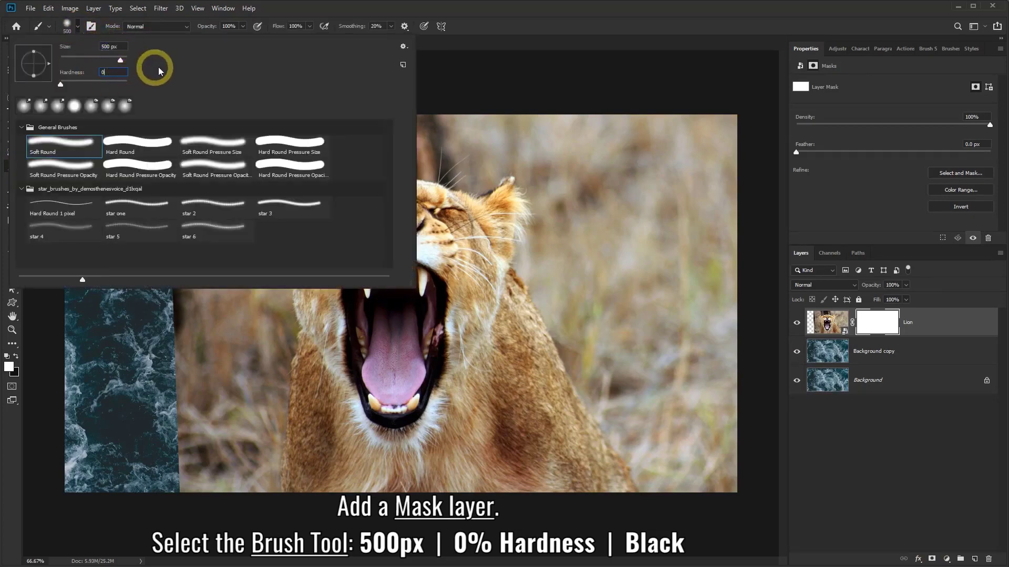
click(296, 16)
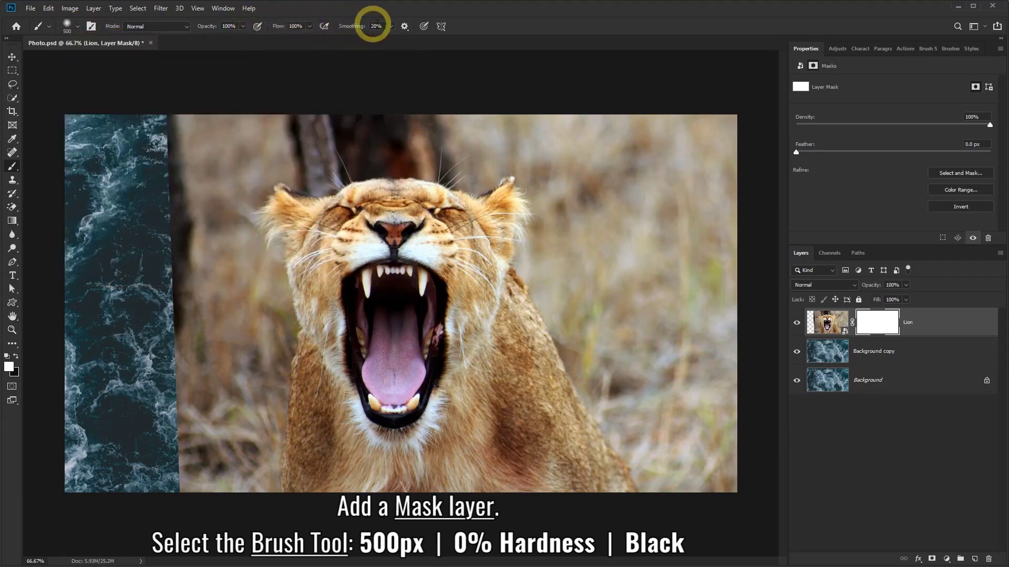
Set the foreground colour to black for painting the mask.
click(9, 367)
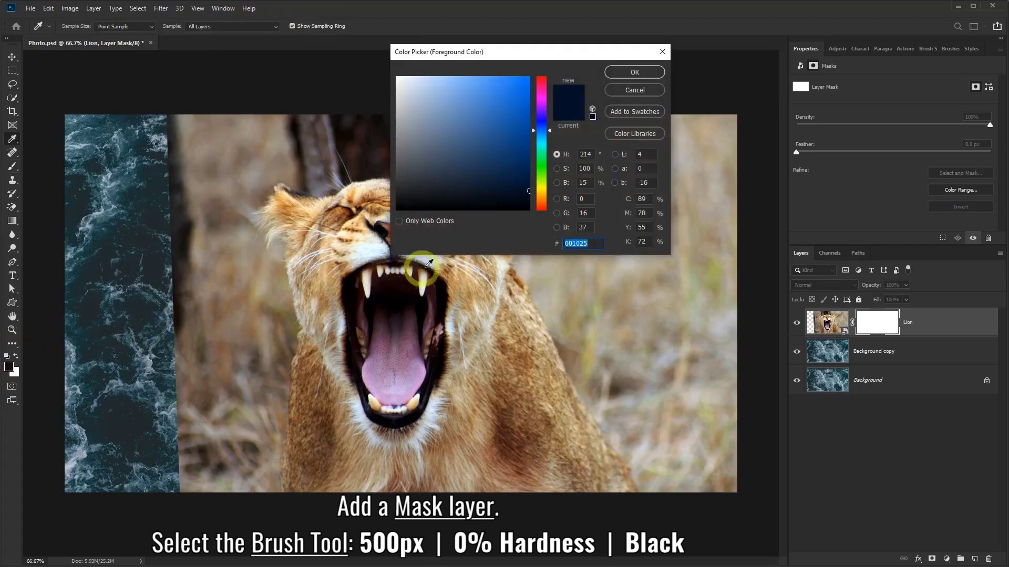
drag(445, 142, 386, 216)
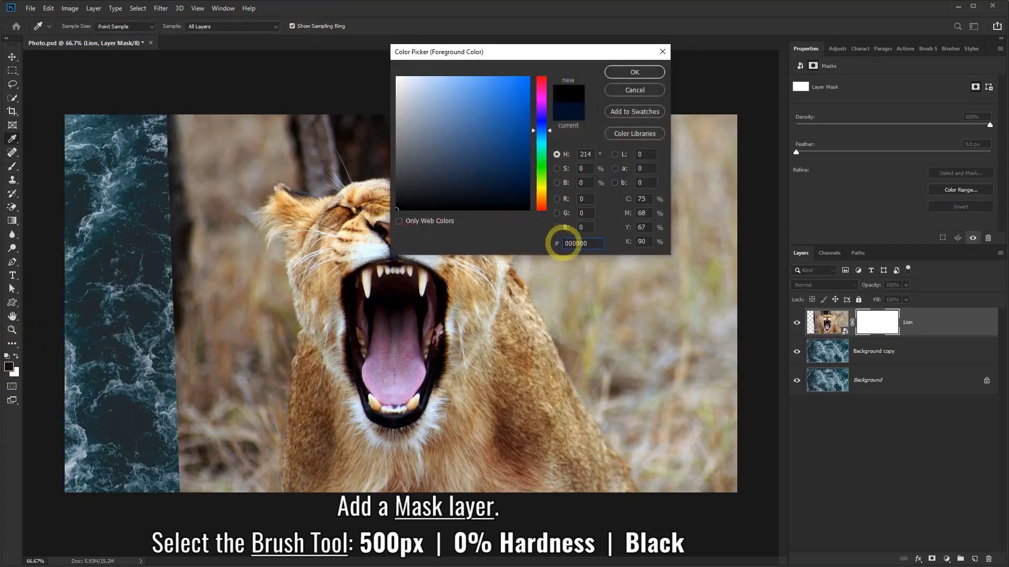
click(625, 73)
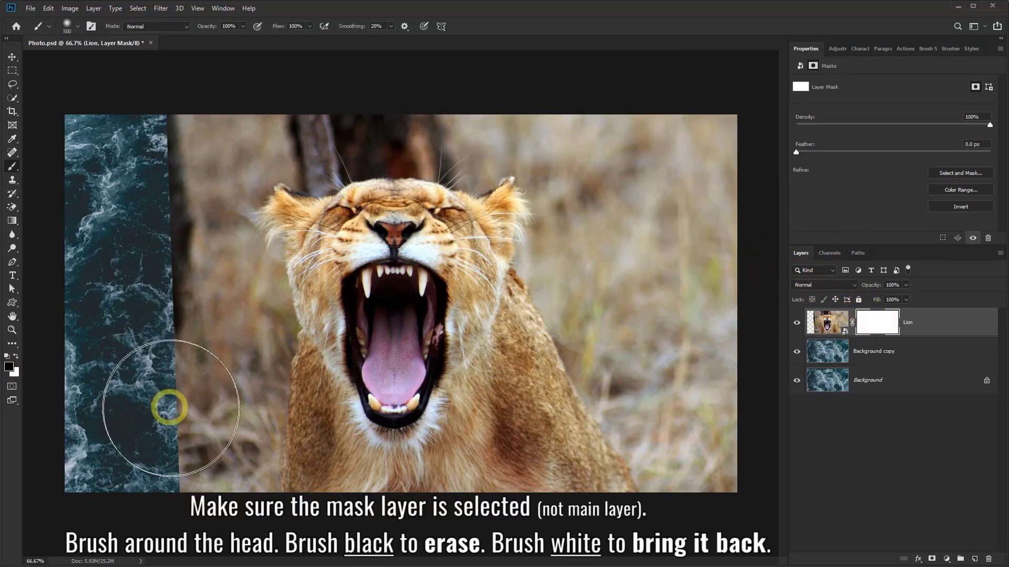
Paint the Lion mask black around the edges and blurred fur, restoring fur above the head in white.
mouse_move(226, 465)
mouse_down()
mouse_move(150, 143)
mouse_move(135, 264)
mouse_move(216, 442)
mouse_up()
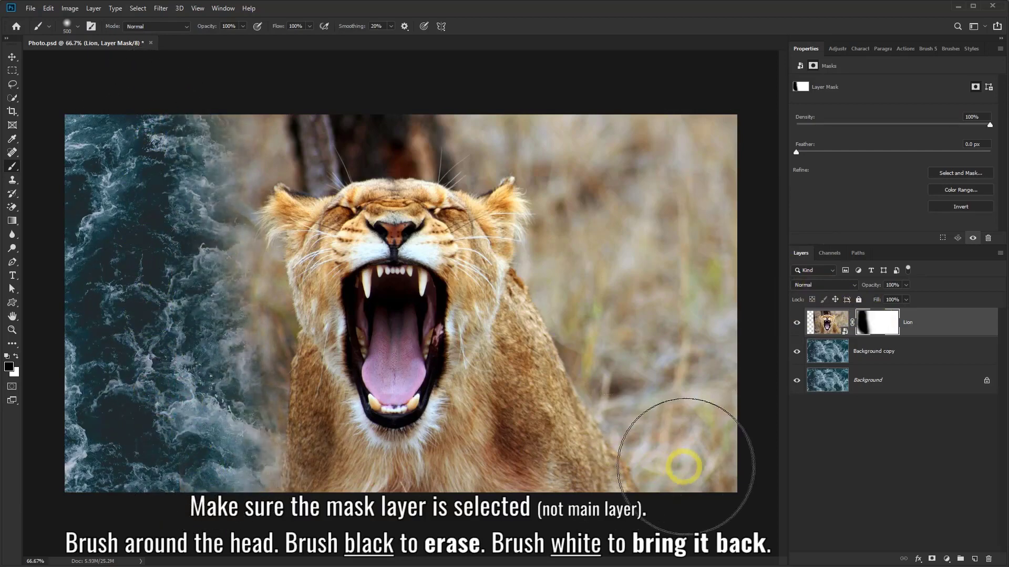
mouse_move(680, 469)
mouse_down()
mouse_move(713, 374)
mouse_move(707, 171)
mouse_move(705, 295)
mouse_move(679, 408)
mouse_move(559, 474)
mouse_move(613, 355)
mouse_move(659, 173)
mouse_move(563, 95)
mouse_move(410, 73)
mouse_move(241, 79)
mouse_move(153, 160)
mouse_move(186, 451)
mouse_move(266, 509)
mouse_move(180, 234)
mouse_move(197, 159)
mouse_move(286, 100)
mouse_move(432, 94)
mouse_move(576, 128)
mouse_move(622, 222)
mouse_move(608, 219)
mouse_move(562, 383)
mouse_move(511, 464)
mouse_move(452, 505)
mouse_move(343, 516)
mouse_move(263, 450)
mouse_move(212, 334)
mouse_move(292, 479)
mouse_move(415, 476)
mouse_move(541, 423)
mouse_move(535, 437)
mouse_move(592, 281)
mouse_move(540, 424)
mouse_move(512, 461)
mouse_move(596, 231)
mouse_move(448, 92)
mouse_move(466, 108)
mouse_move(383, 100)
mouse_move(320, 114)
mouse_move(419, 95)
mouse_move(457, 106)
mouse_move(317, 101)
mouse_move(427, 102)
mouse_move(589, 155)
mouse_move(604, 274)
mouse_move(568, 308)
mouse_up()
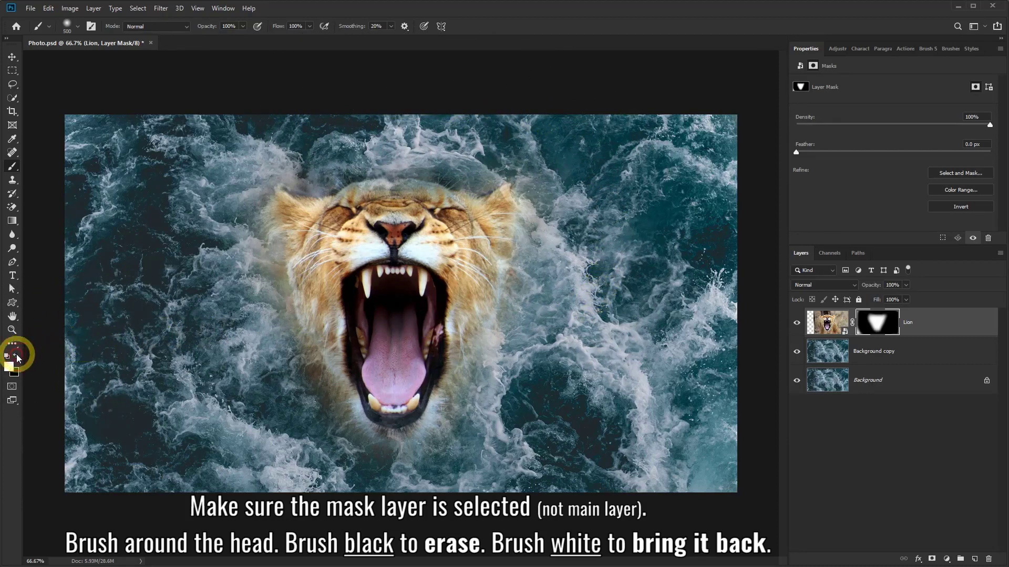
click(411, 256)
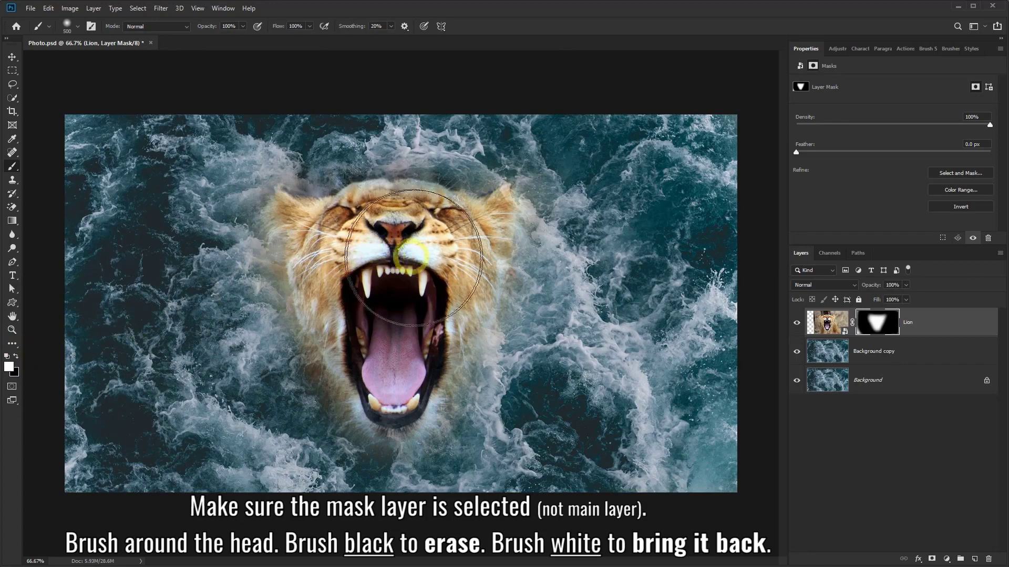
mouse_move(411, 256)
mouse_down()
mouse_move(462, 184)
mouse_move(399, 189)
mouse_move(368, 221)
mouse_up()
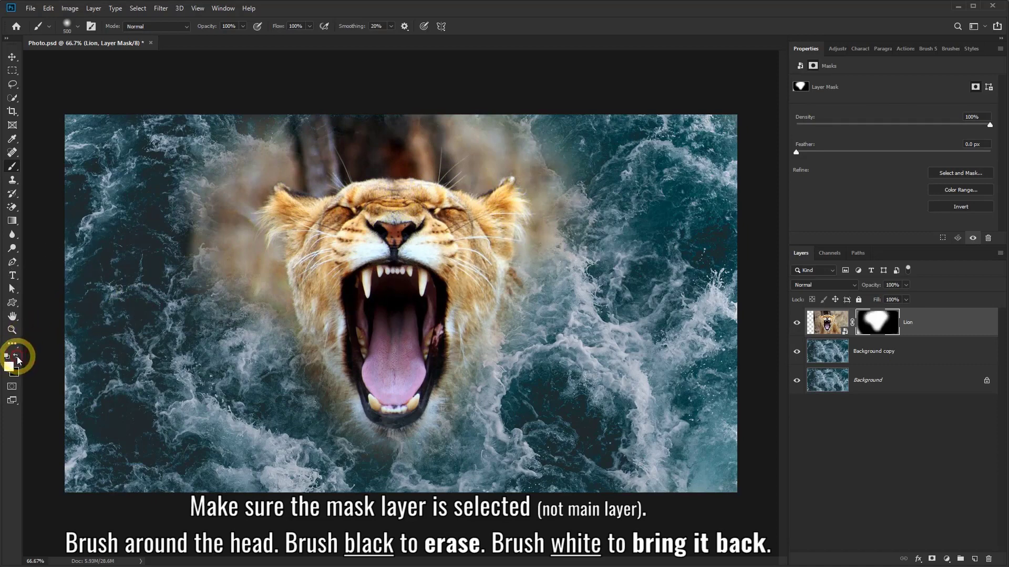
mouse_move(115, 342)
mouse_down()
mouse_move(232, 349)
mouse_move(191, 284)
mouse_move(177, 306)
mouse_up()
mouse_move(293, 83)
mouse_down()
mouse_move(322, 105)
mouse_move(464, 92)
mouse_move(466, 115)
mouse_move(562, 104)
mouse_move(601, 192)
mouse_move(591, 286)
mouse_move(620, 210)
mouse_move(521, 96)
mouse_move(322, 112)
mouse_move(331, 101)
mouse_move(446, 101)
mouse_up()
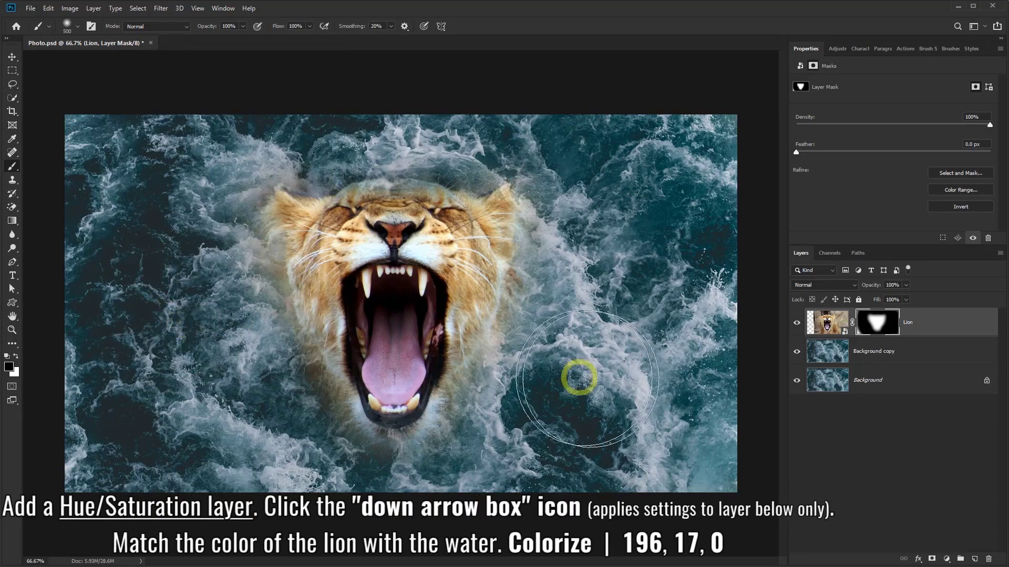
Add a Hue/Saturation layer clipped to Lion, colorized at Hue 196, Saturation 17, Lightness 0.
click(946, 559)
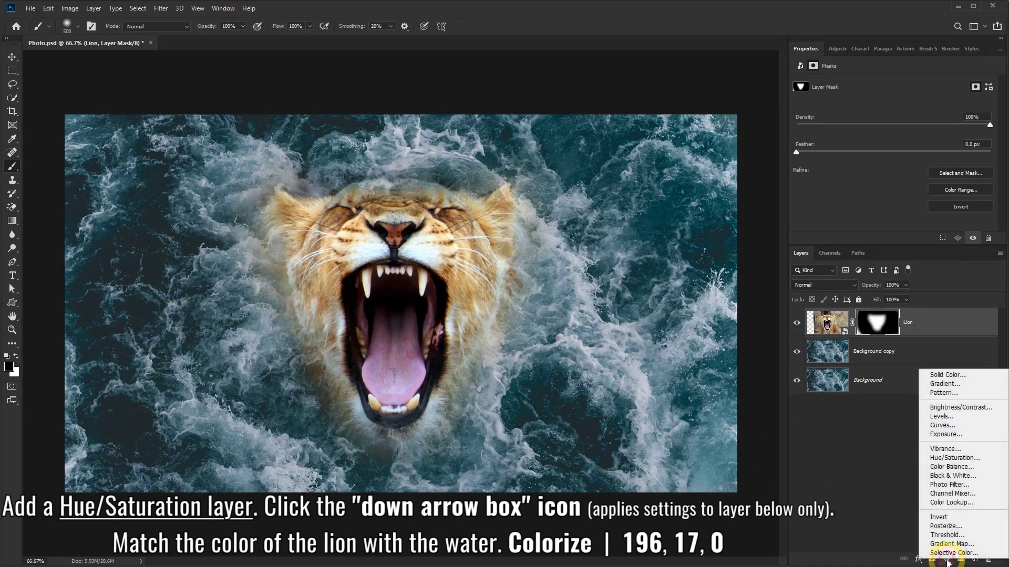
click(955, 458)
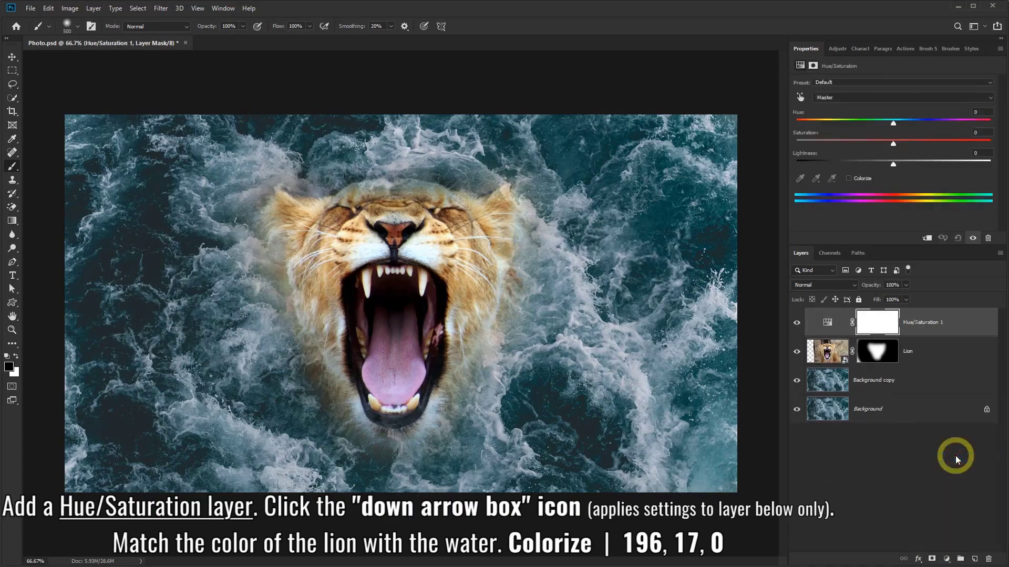
click(847, 179)
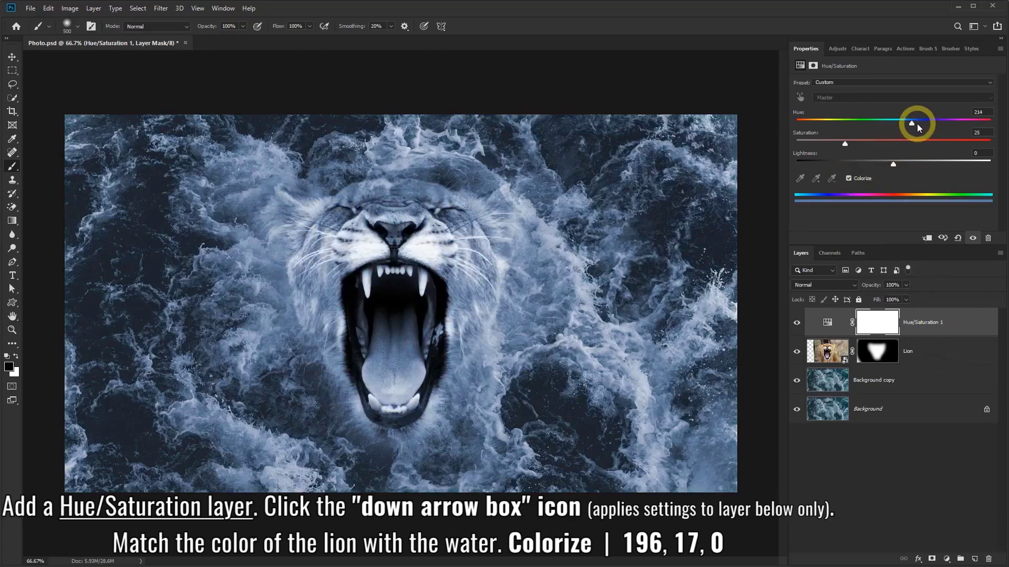
mouse_move(917, 124)
mouse_down()
mouse_move(827, 124)
mouse_move(931, 128)
mouse_up()
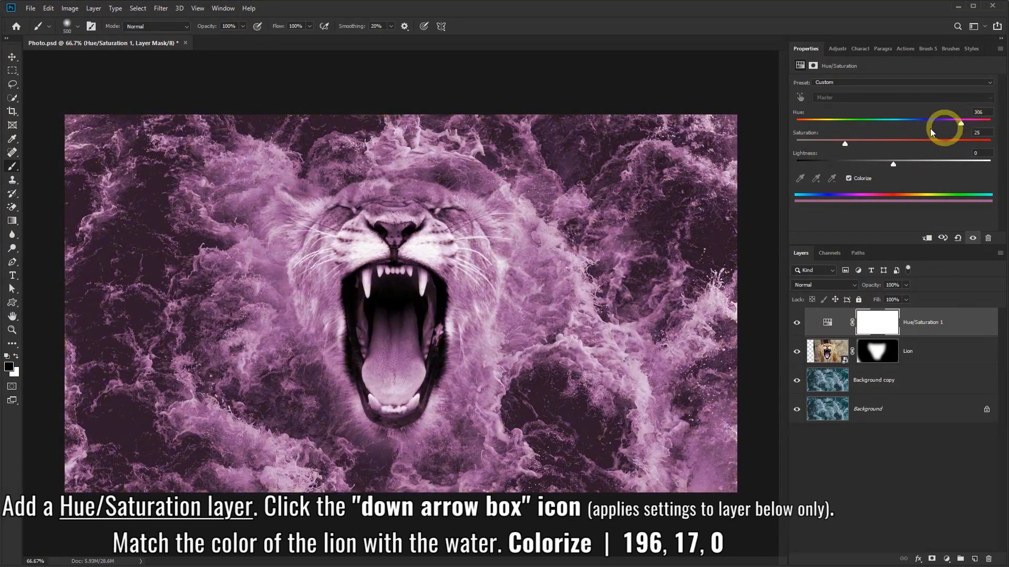
click(927, 239)
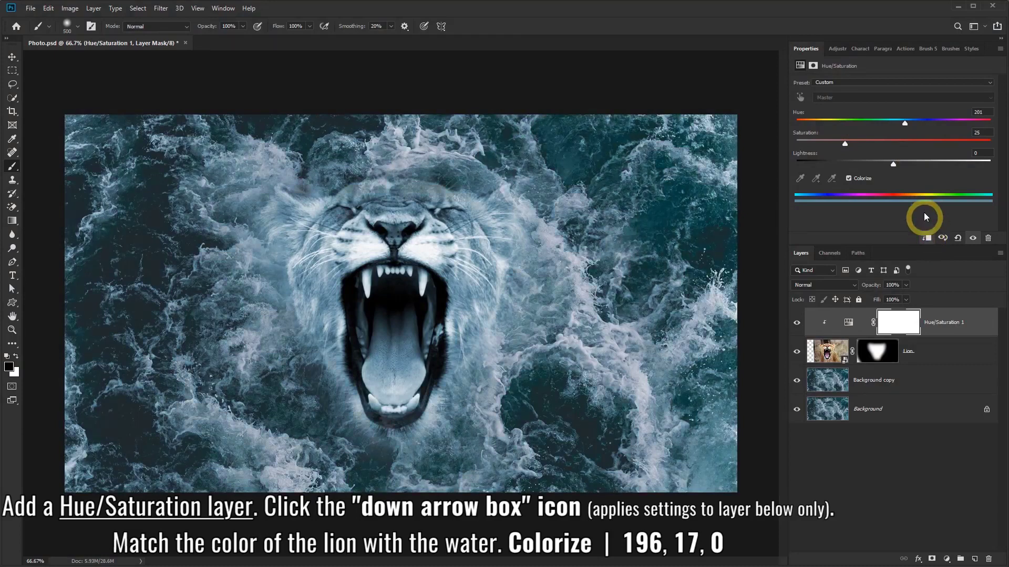
mouse_move(903, 126)
mouse_down()
mouse_move(987, 123)
mouse_move(829, 123)
mouse_move(987, 123)
mouse_up()
drag(860, 124, 946, 124)
click(797, 323)
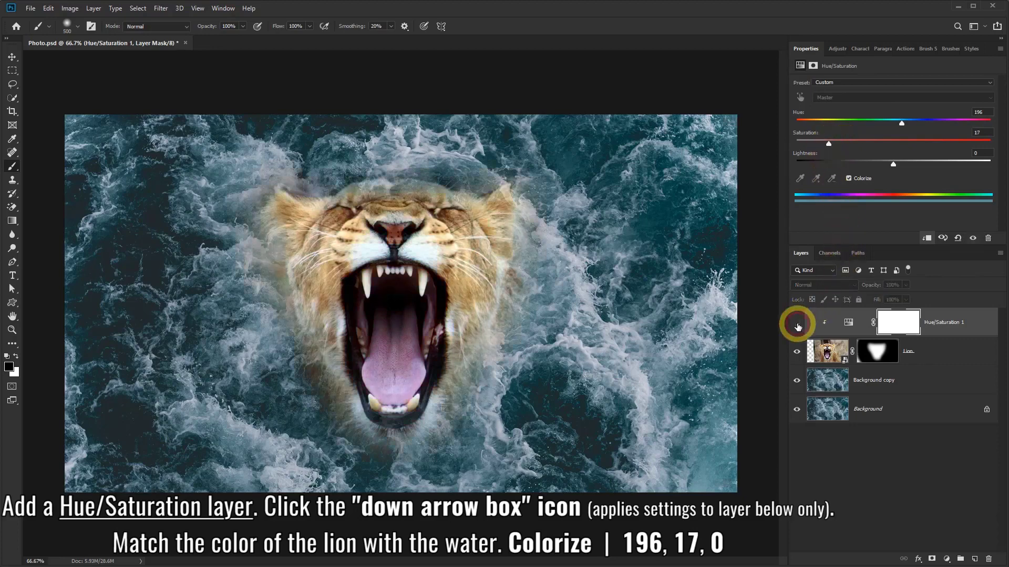
click(797, 323)
click(797, 323)
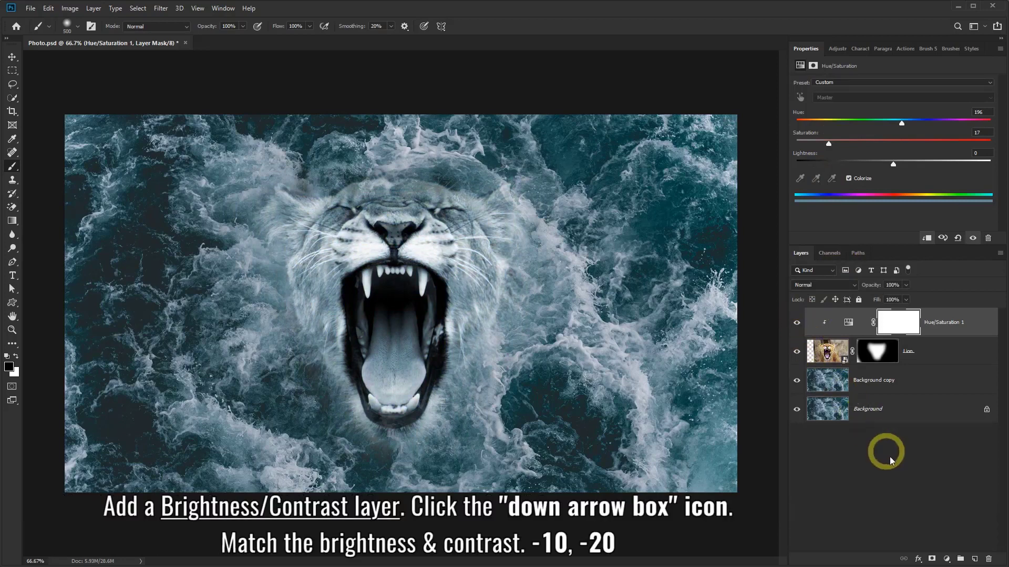
Add a Brightness/Contrast layer clipped to the lion at Brightness -10 and Contrast -20.
click(947, 559)
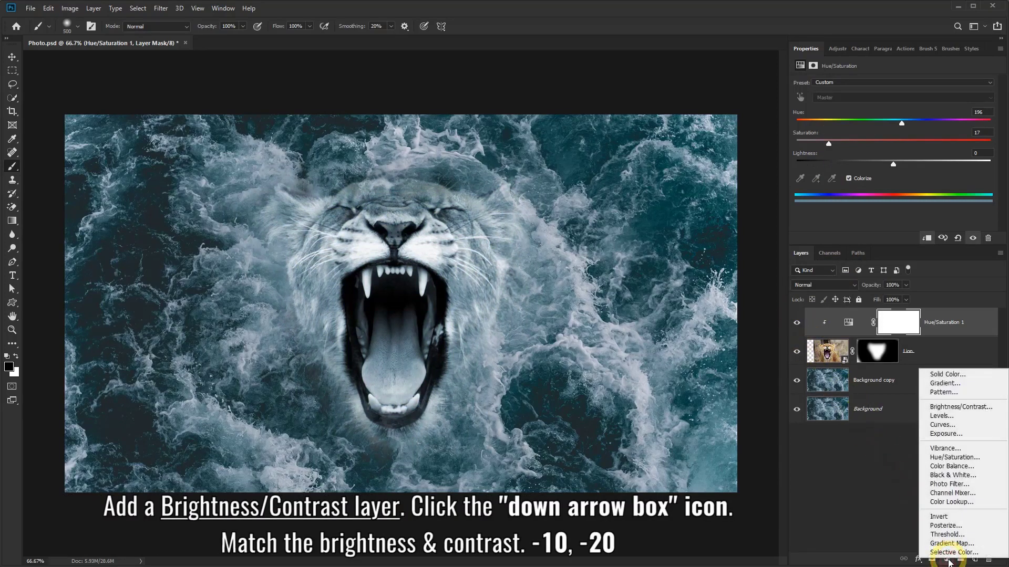
click(950, 408)
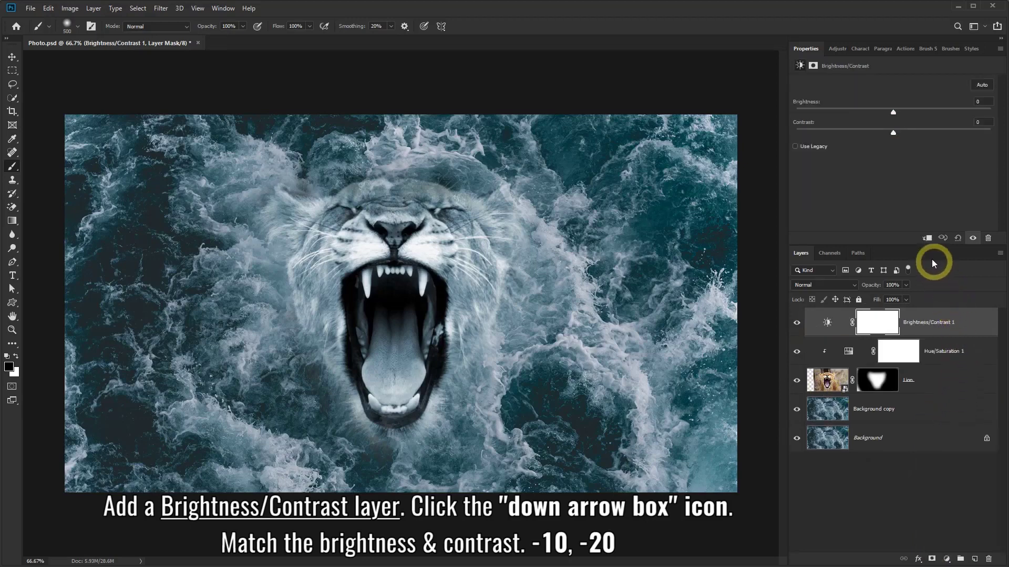
click(927, 240)
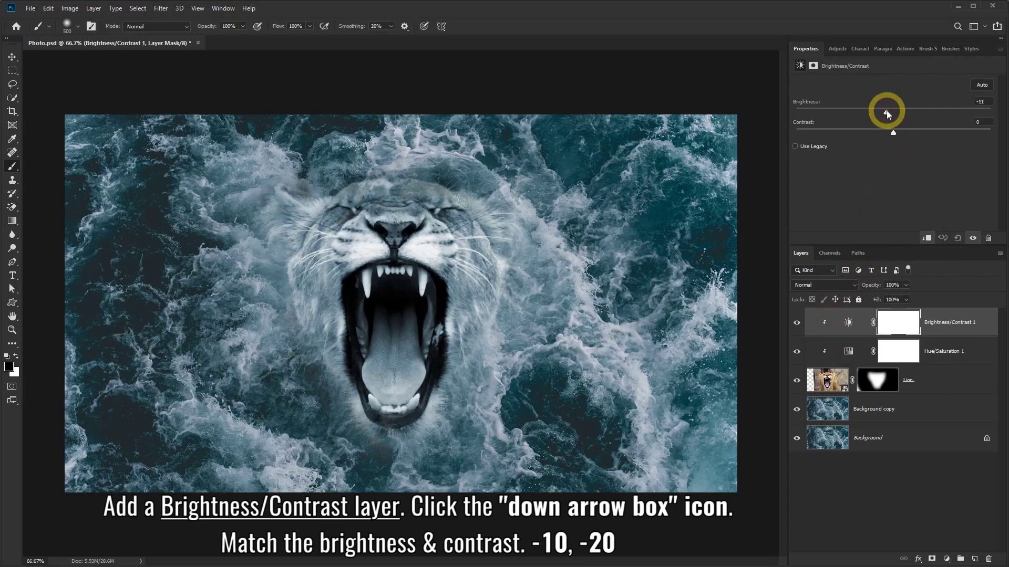
drag(885, 113, 887, 133)
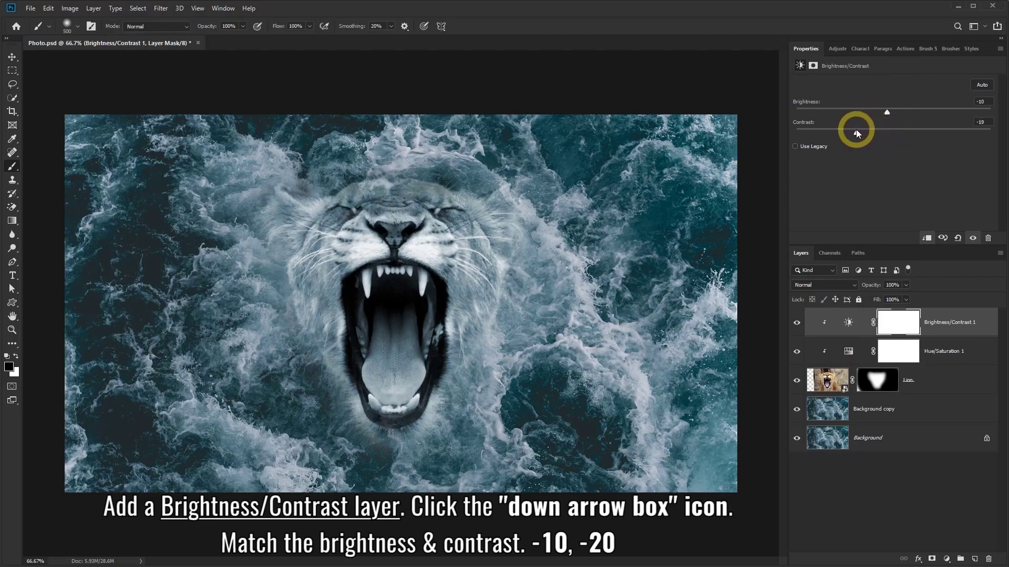
click(798, 325)
click(799, 324)
click(799, 325)
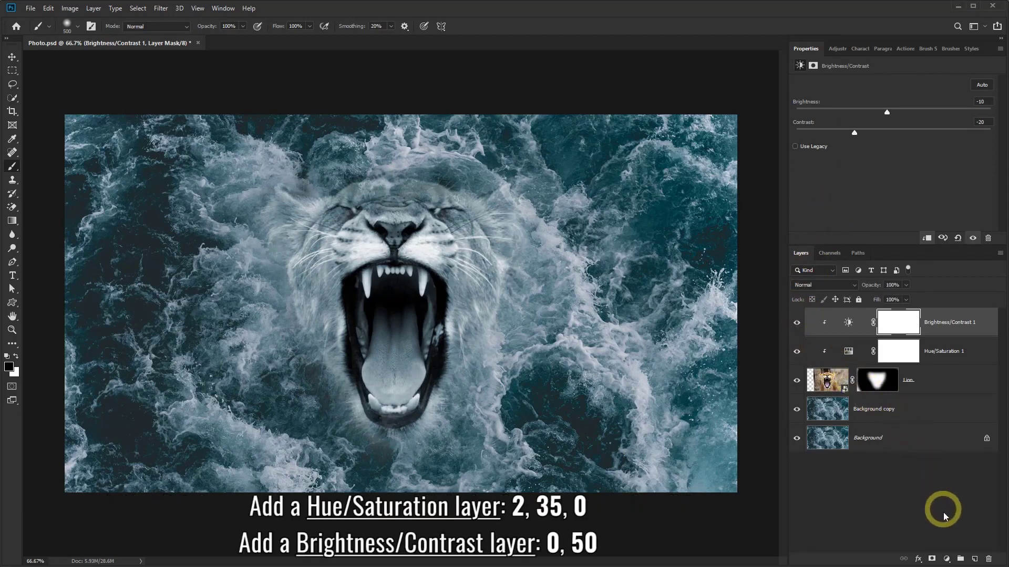
Add an unclipped Hue/Saturation layer at Hue +2, Saturation +35, Lightness 0.
click(949, 560)
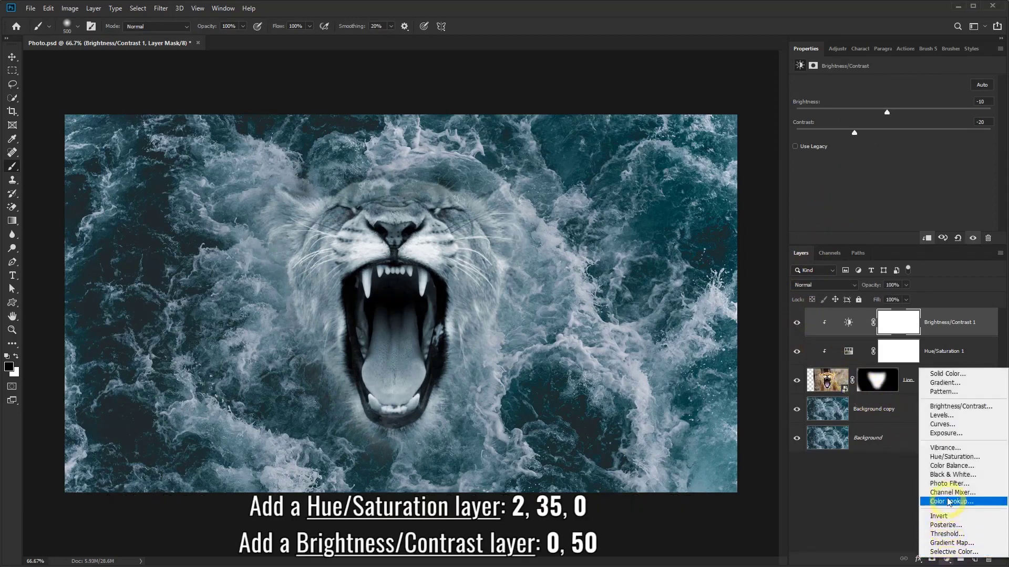
click(948, 458)
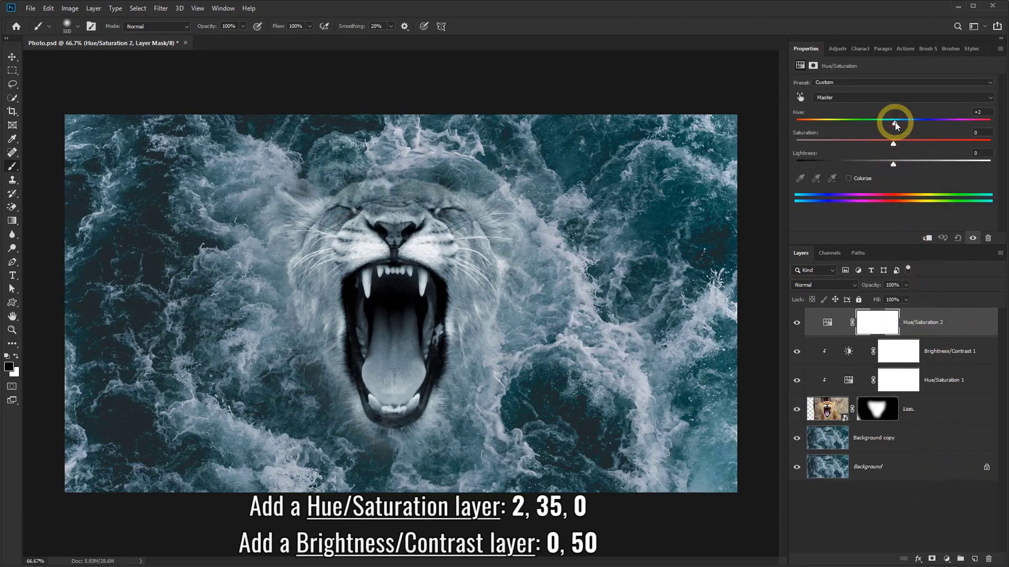
drag(893, 143, 901, 145)
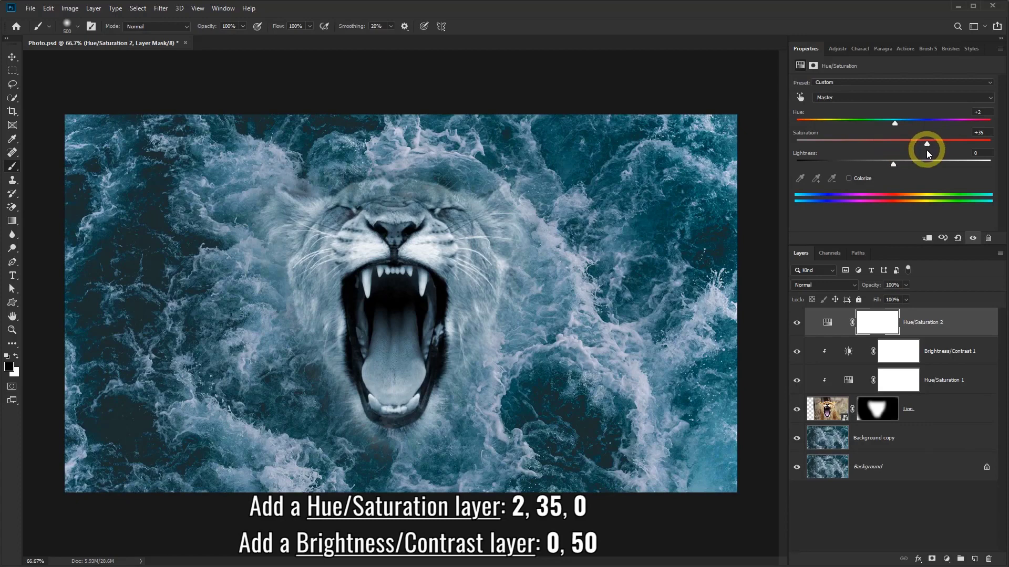
click(796, 323)
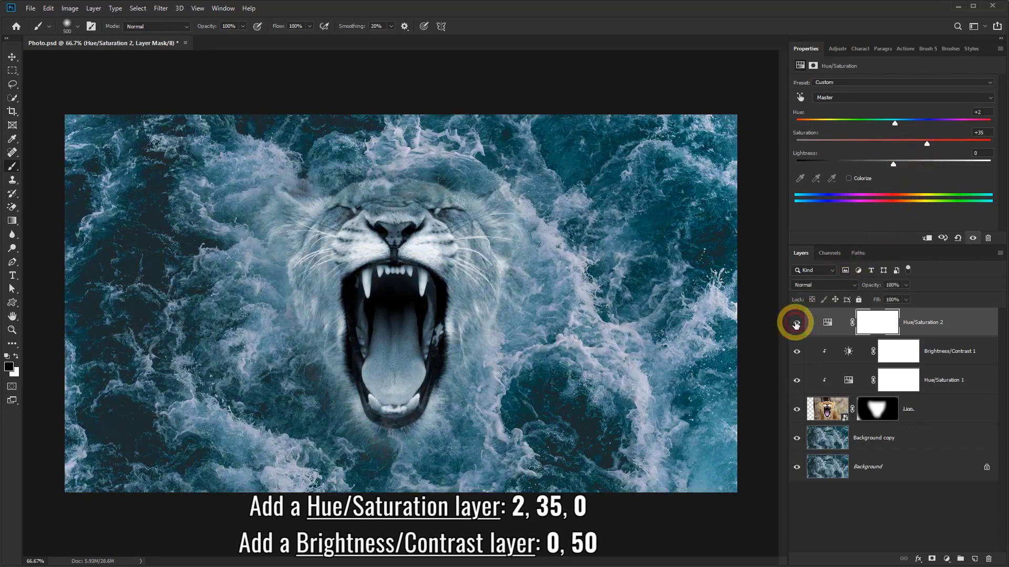
Add an unclipped Brightness/Contrast 2 layer at brightness 0, contrast 50, and swap the colour swatches.
click(797, 324)
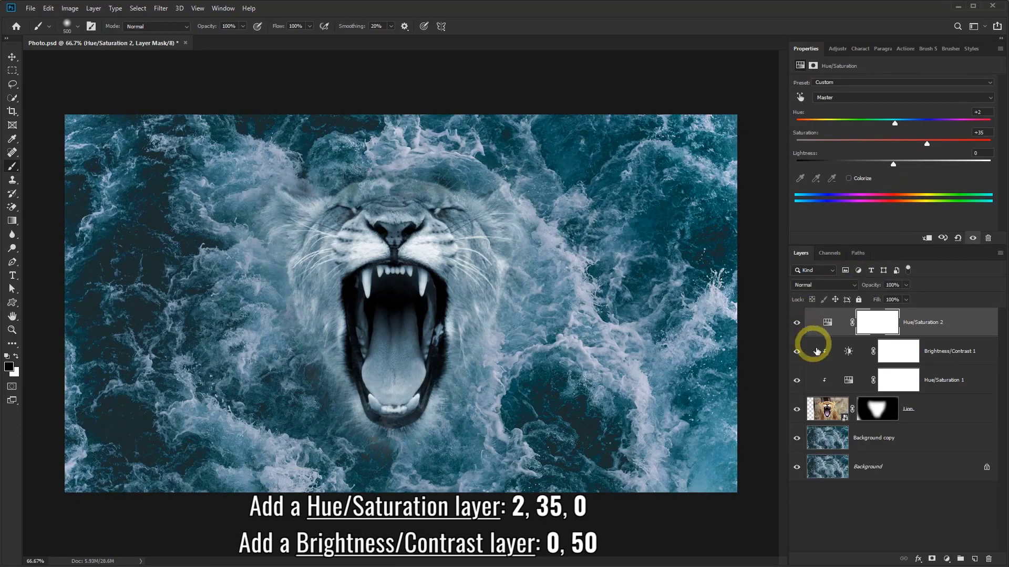
click(948, 560)
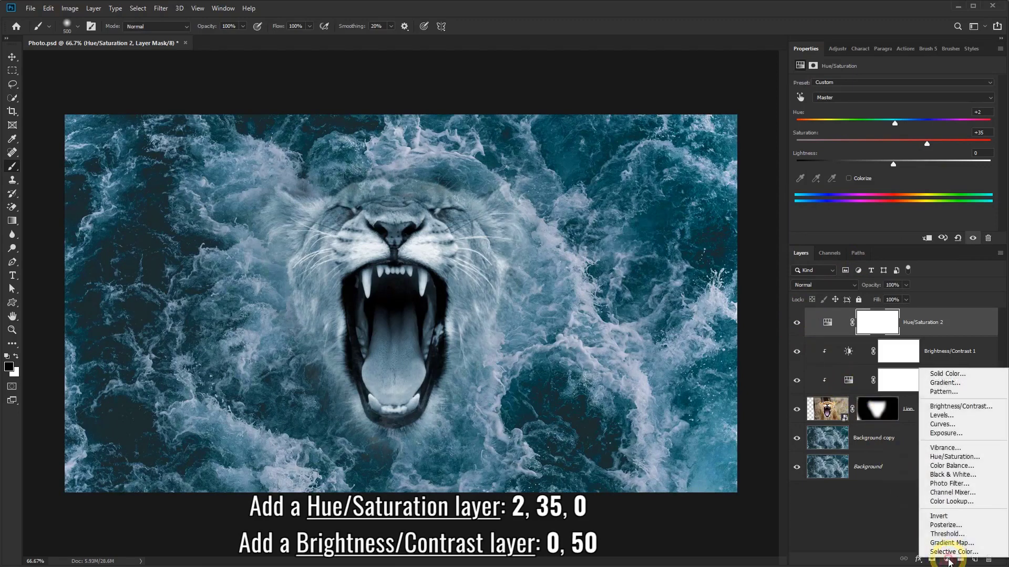
click(968, 408)
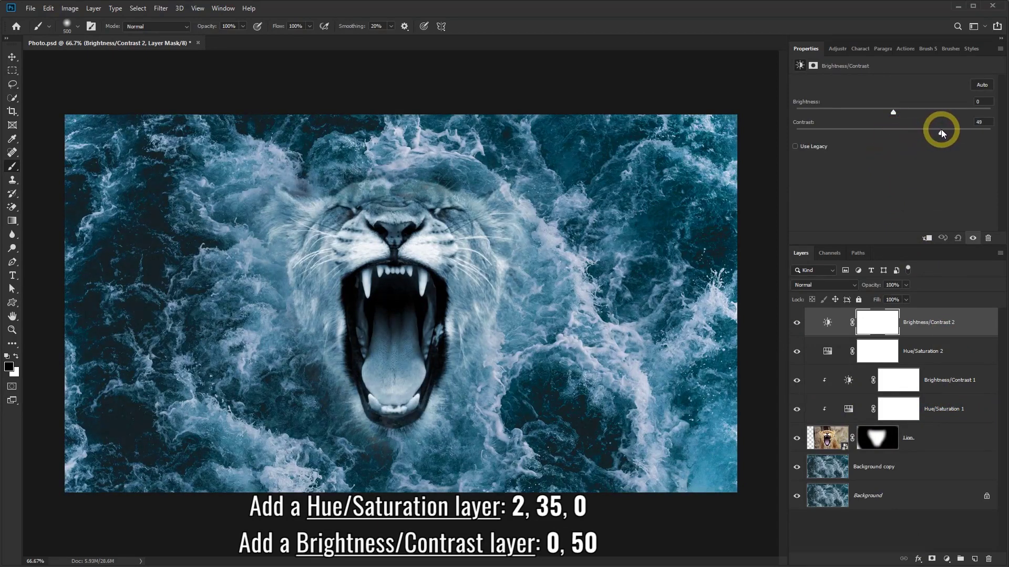
drag(941, 129, 941, 129)
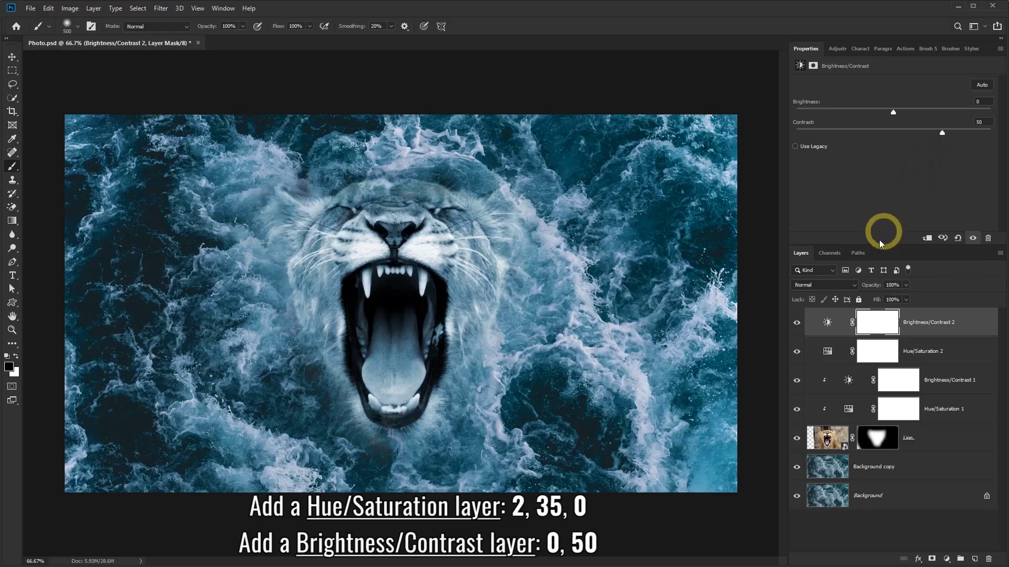
click(797, 323)
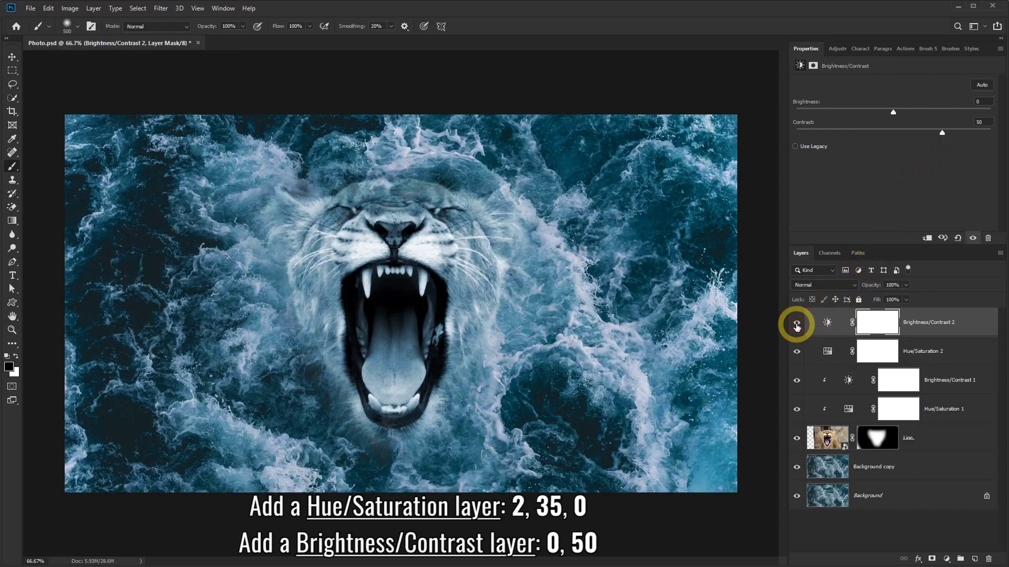
click(797, 323)
click(811, 330)
key(x)
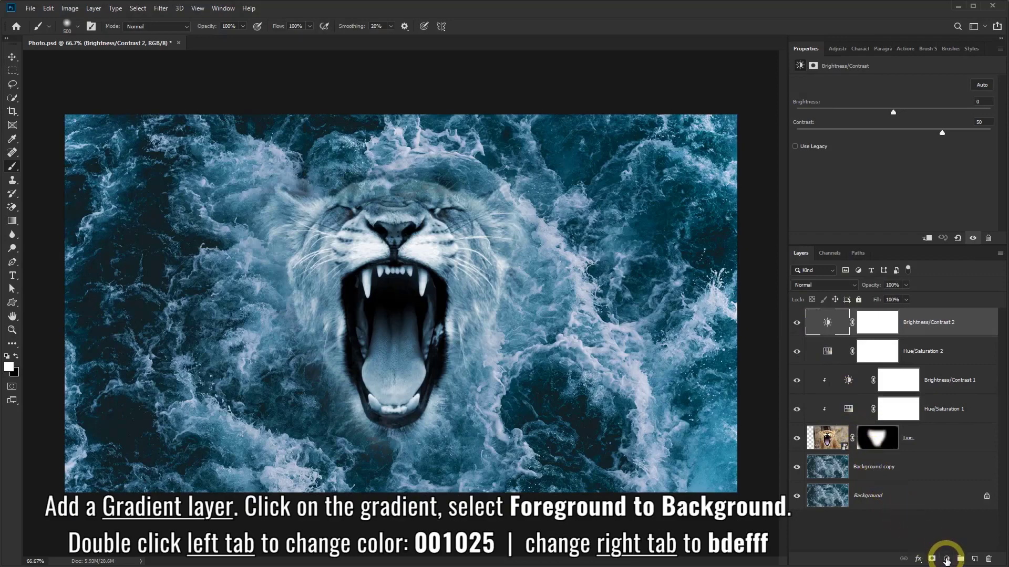
Add a Gradient Fill layer using the Foreground to Background preset.
click(946, 559)
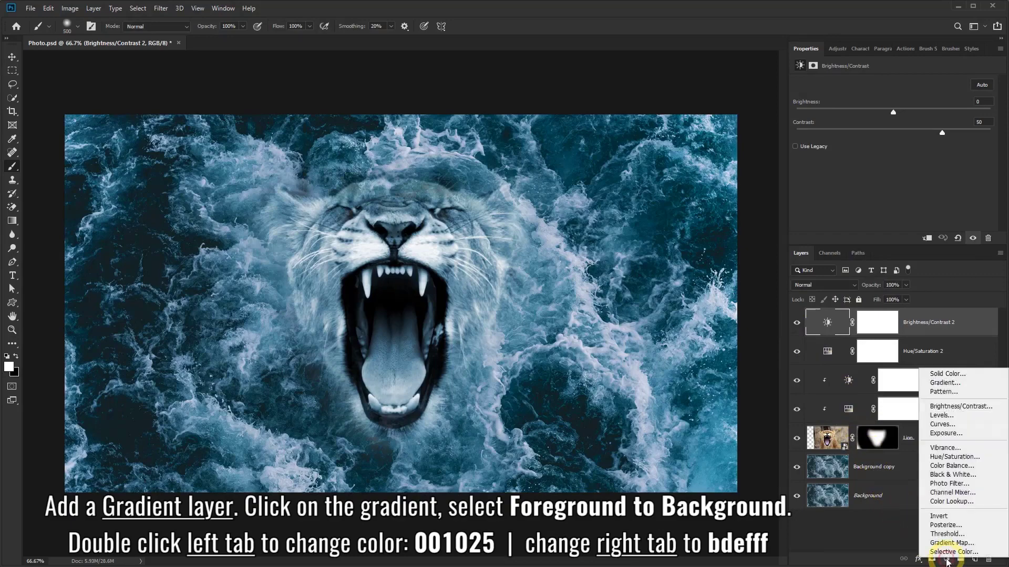
click(953, 384)
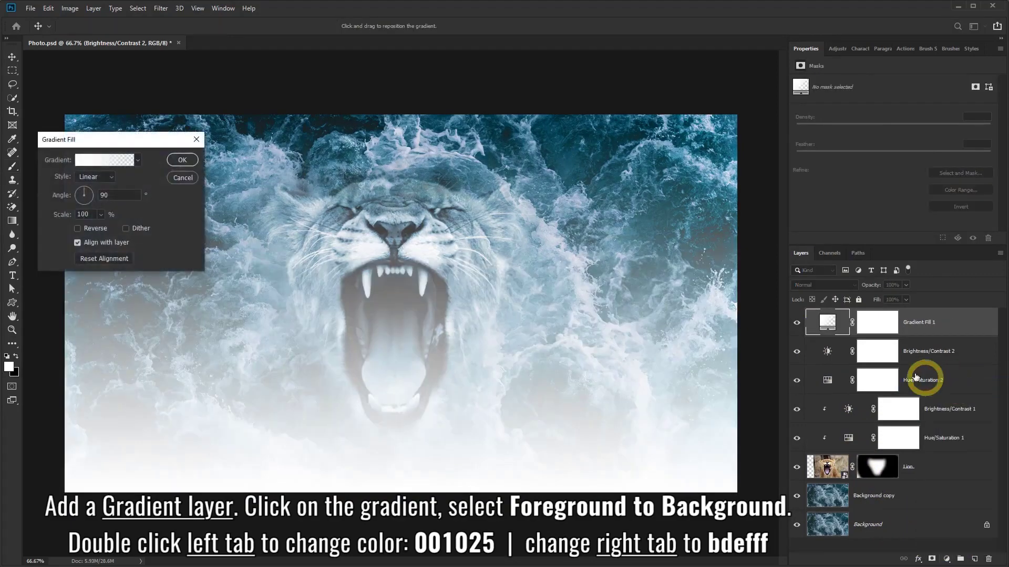
click(87, 160)
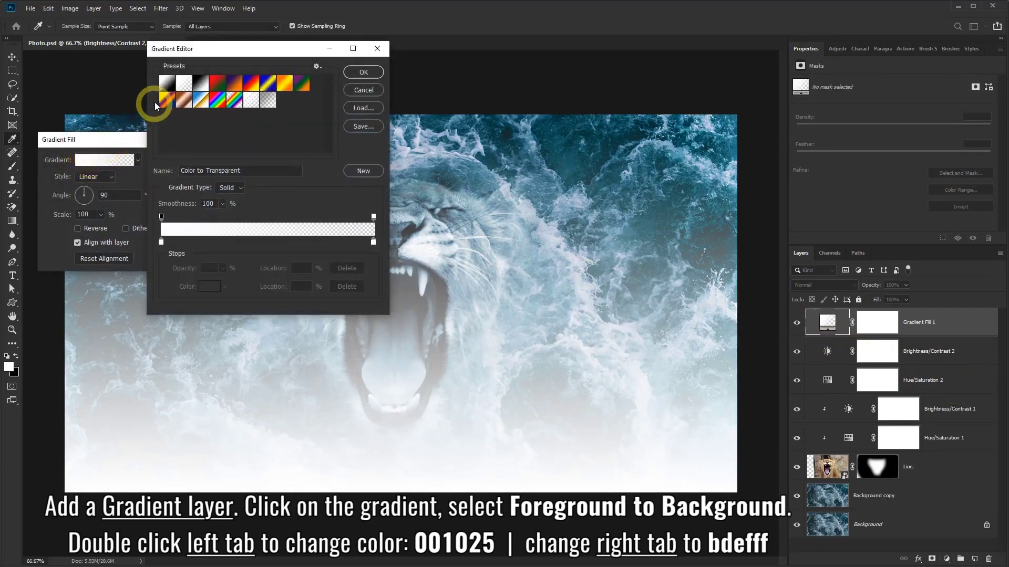
click(167, 84)
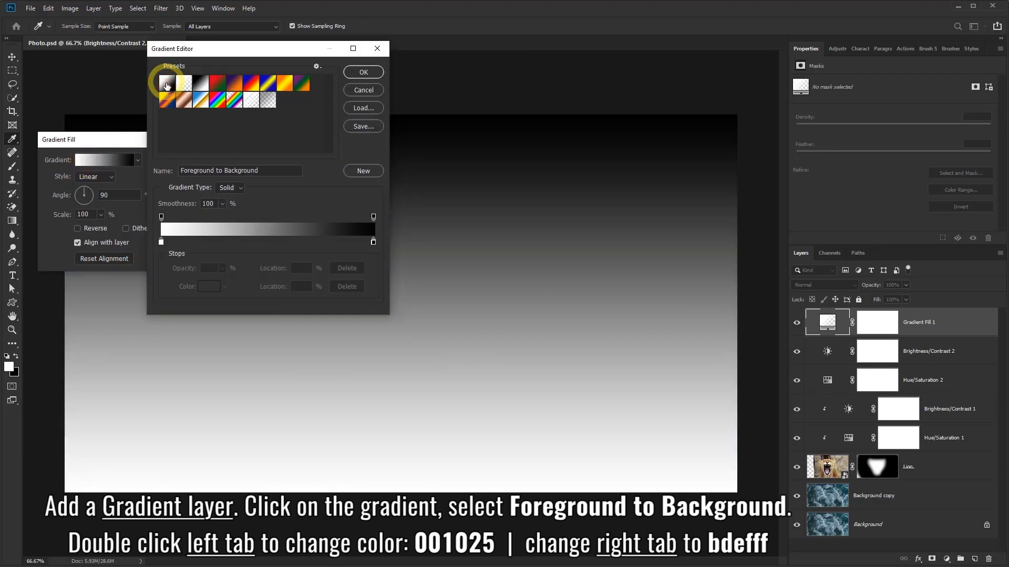
Set the gradient stops to dark navy 001025 on the left and light blue bdefff on the right.
double_click(162, 242)
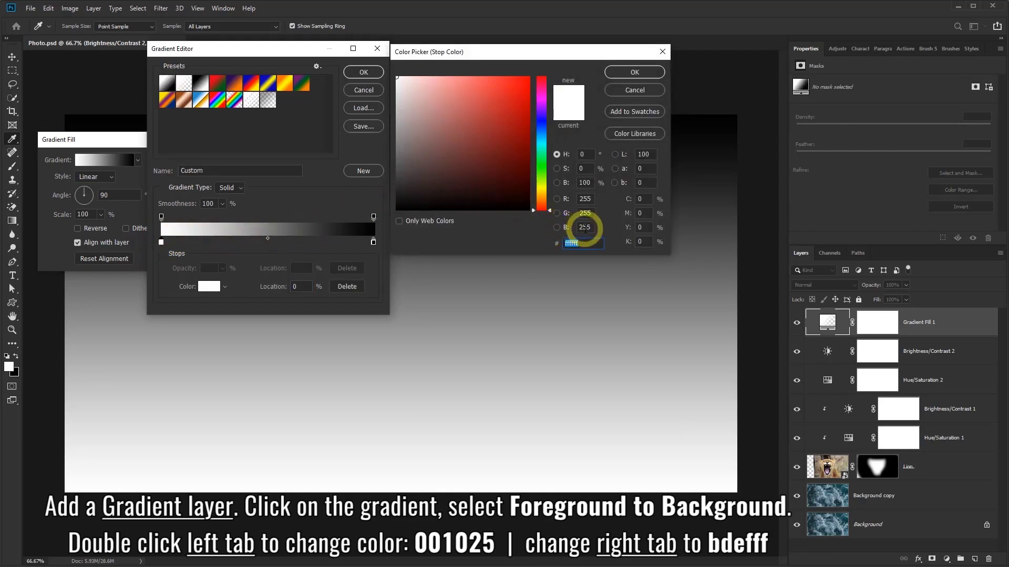
text(0010)
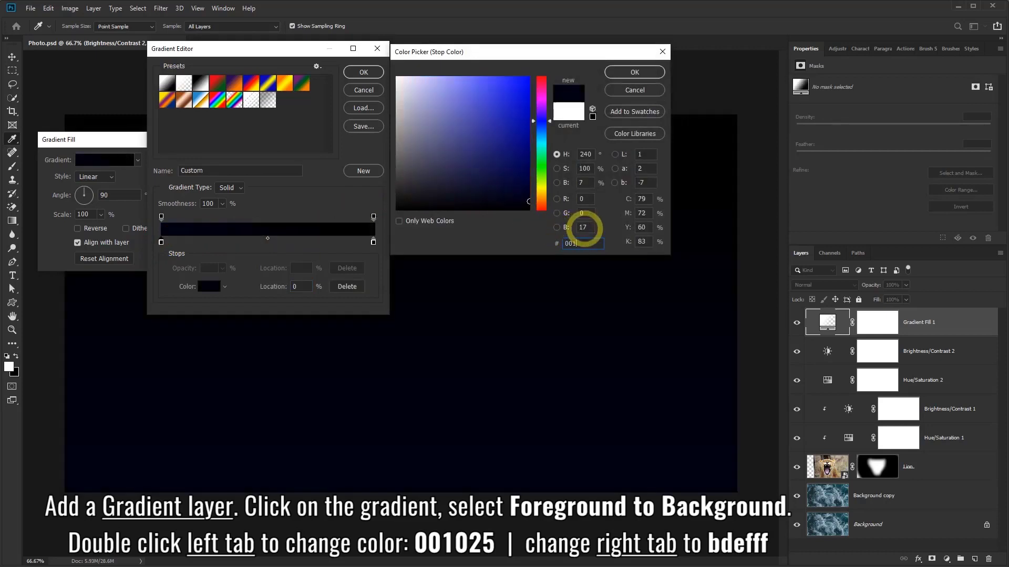
text(25)
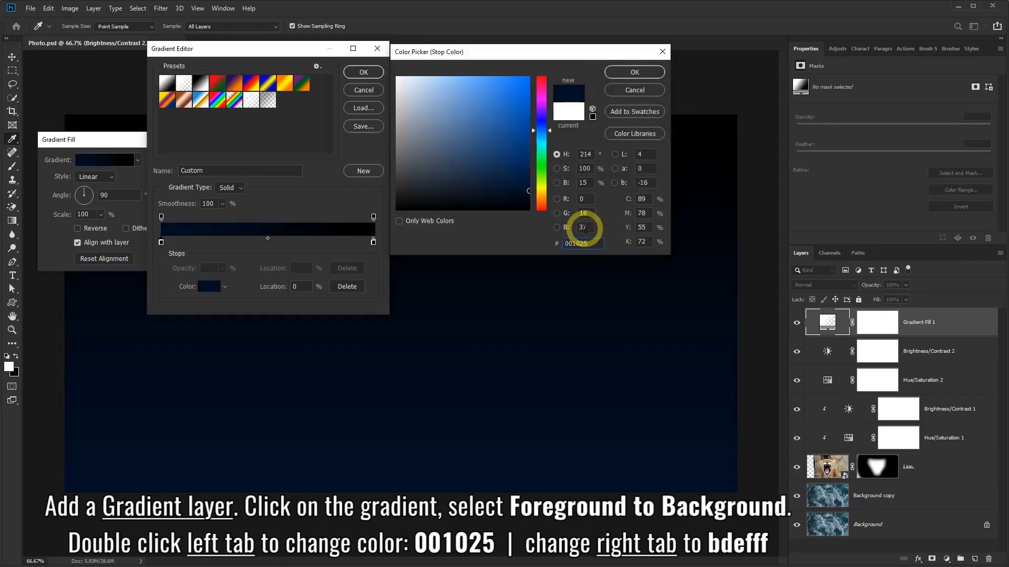
click(622, 74)
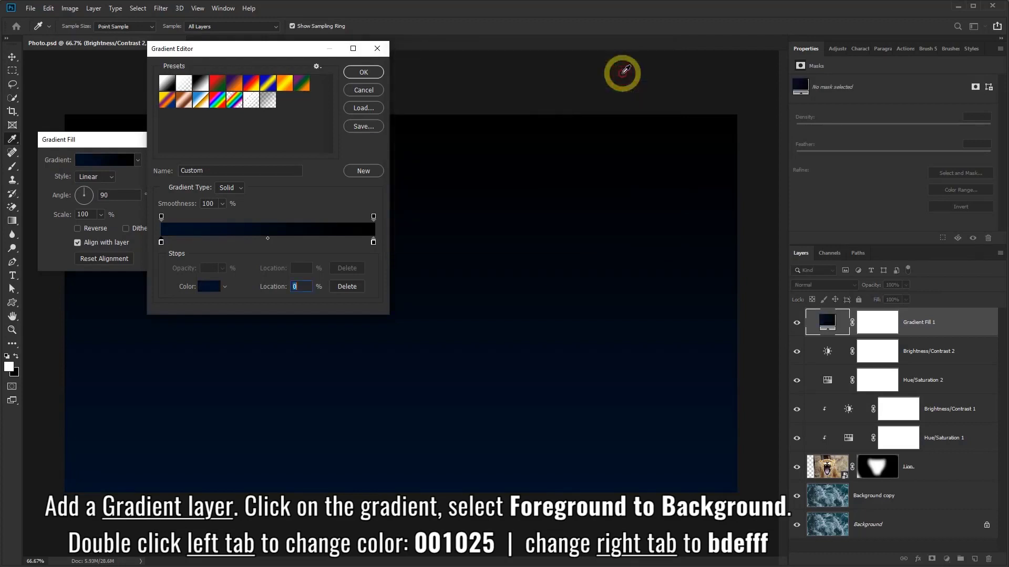
click(373, 243)
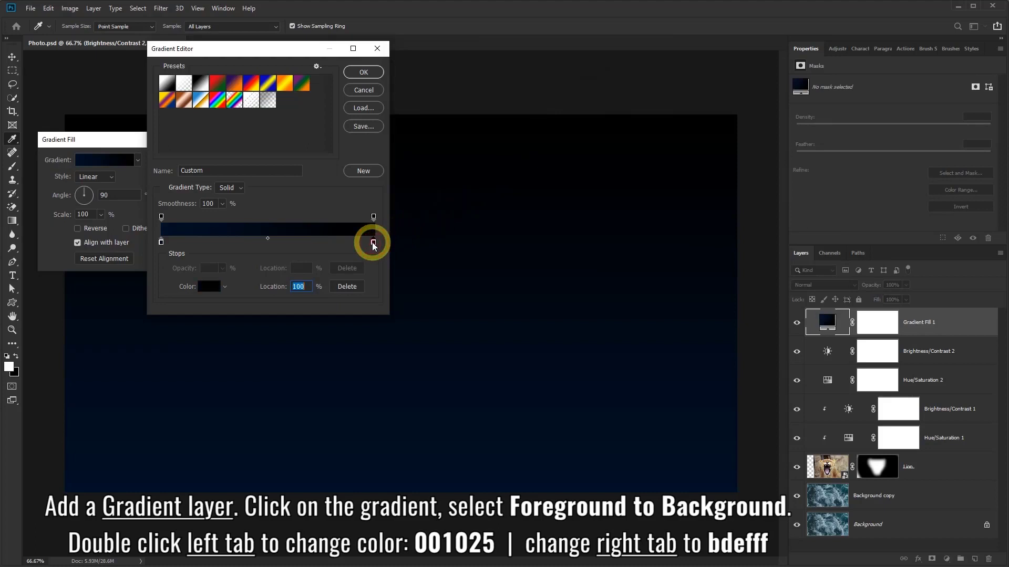
click(209, 286)
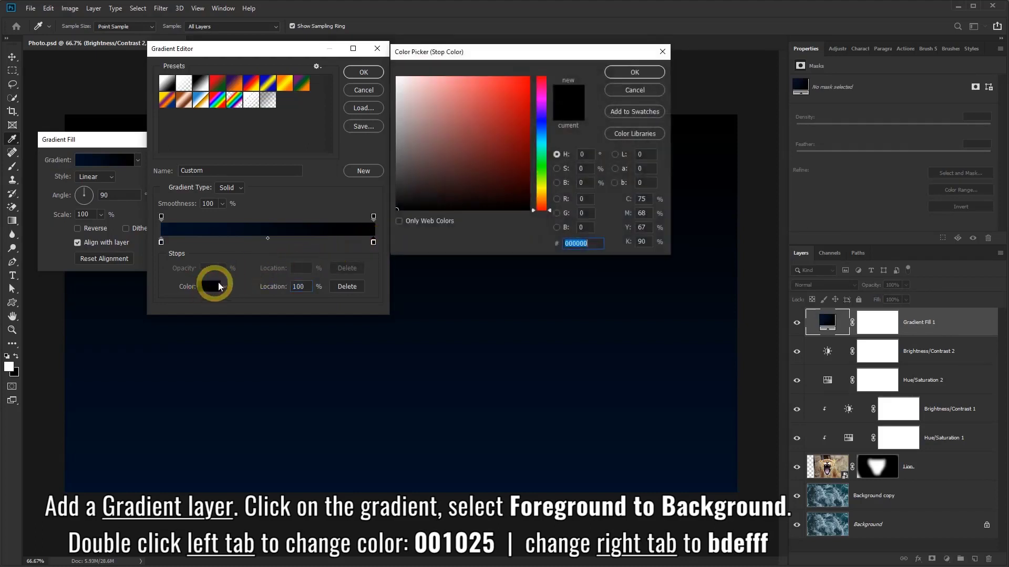
text(bd)
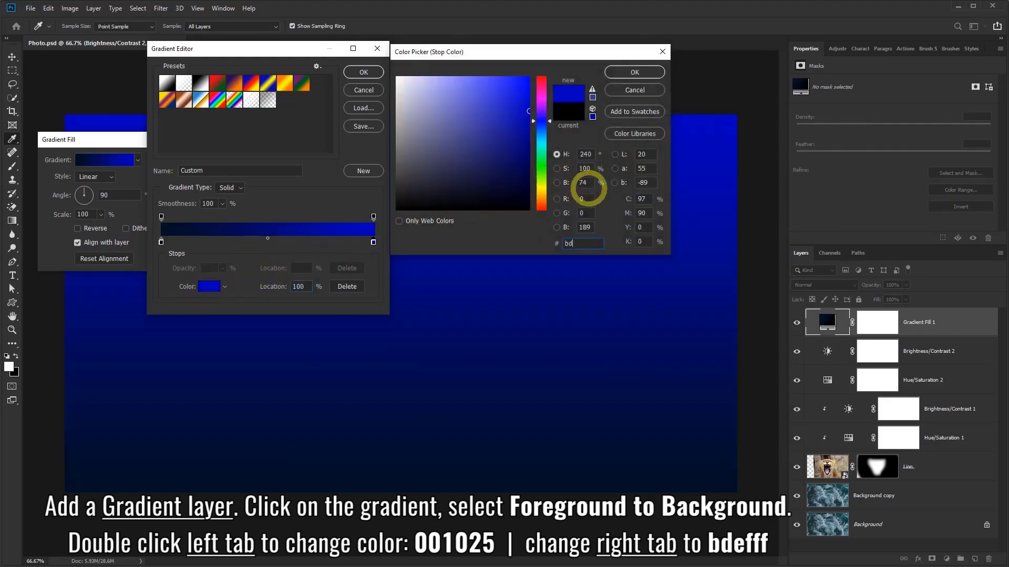
text(efff)
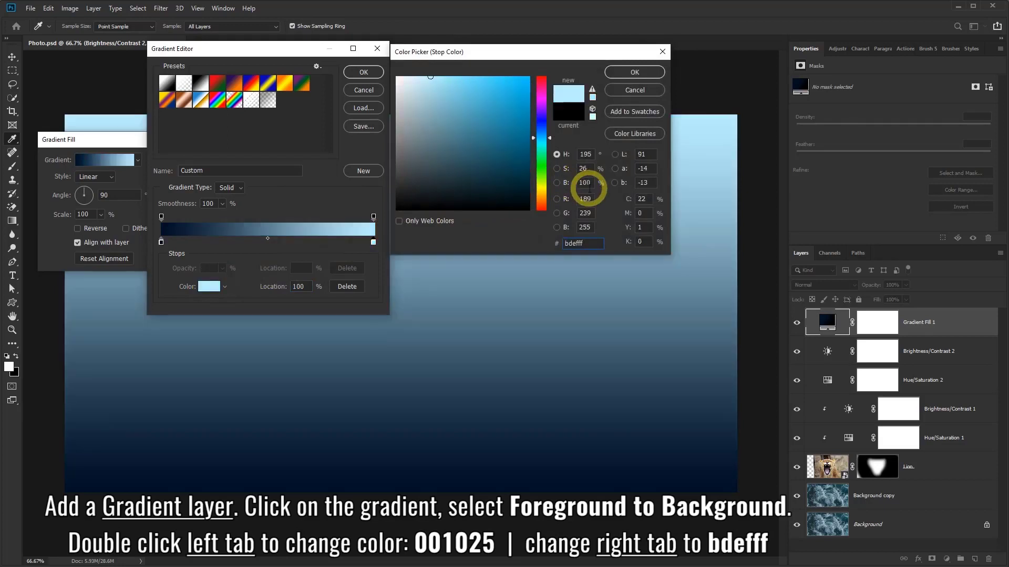
click(613, 72)
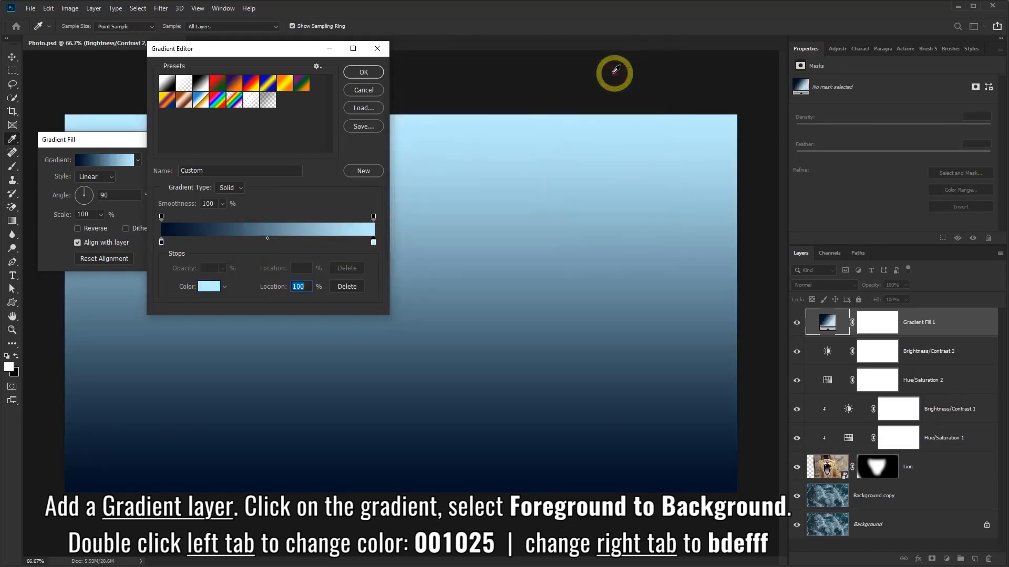
click(363, 72)
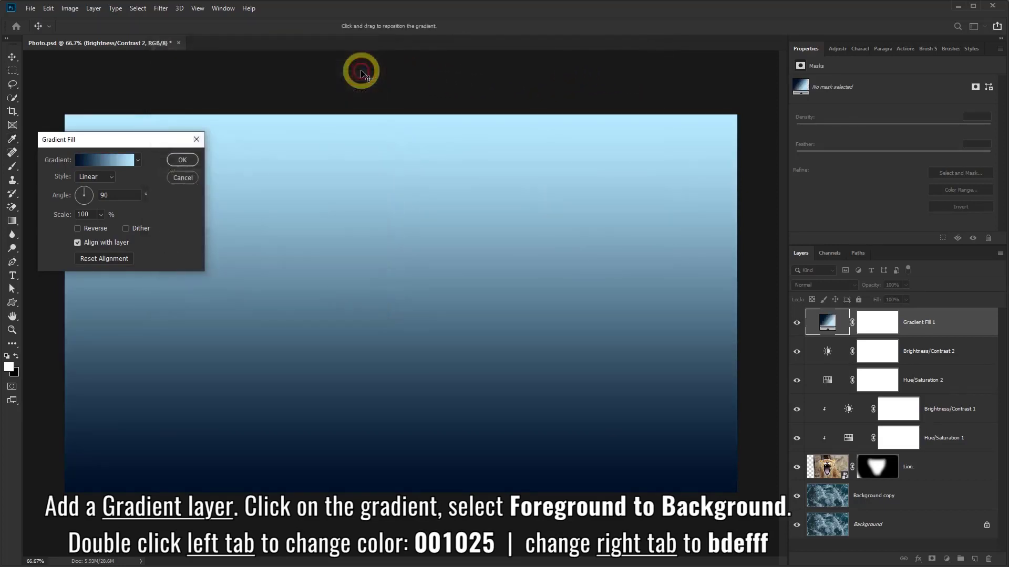
Keep the gradient style Linear and set its angle to 0°.
click(105, 179)
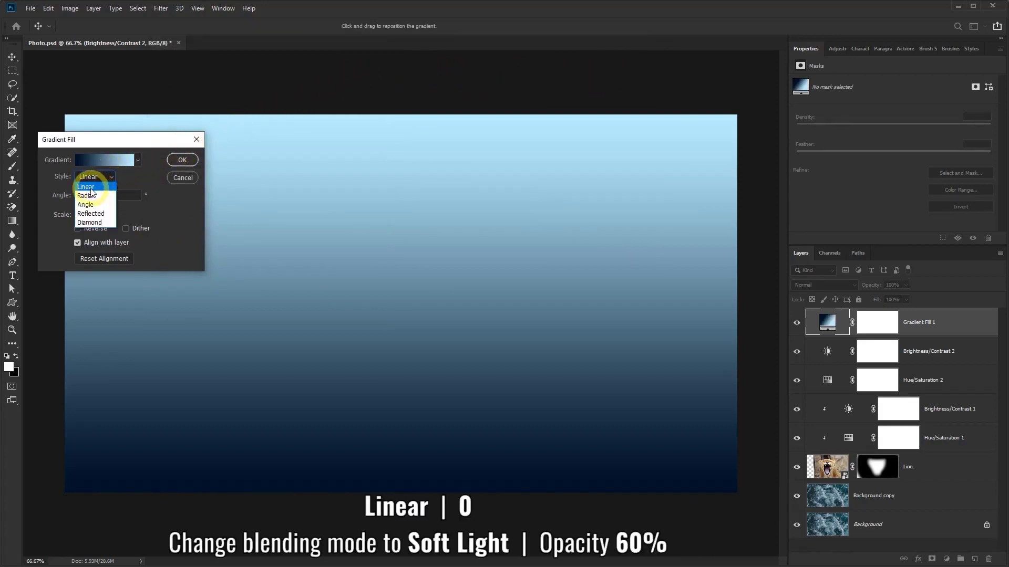
click(108, 194)
double_click(108, 195)
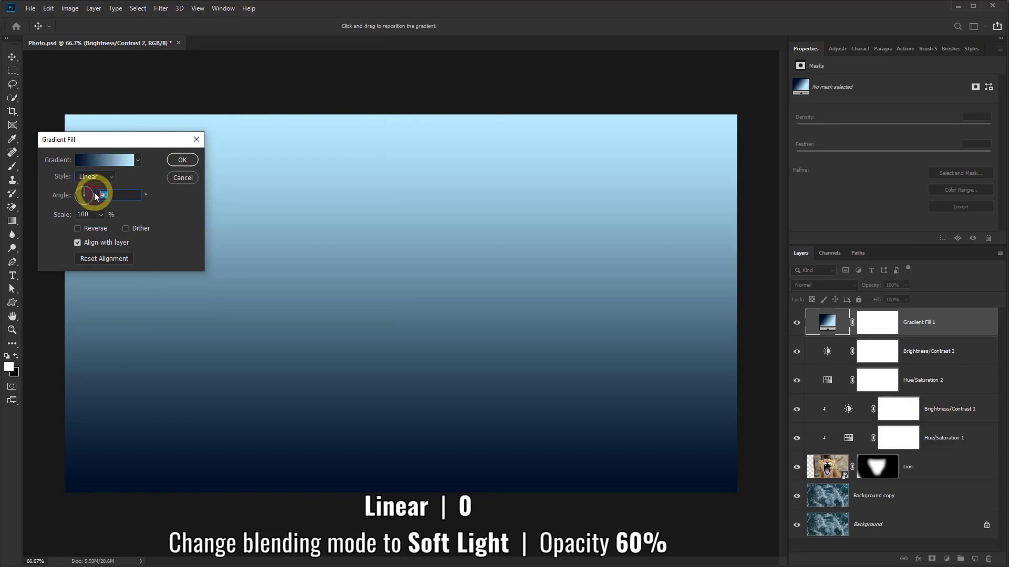
text(0)
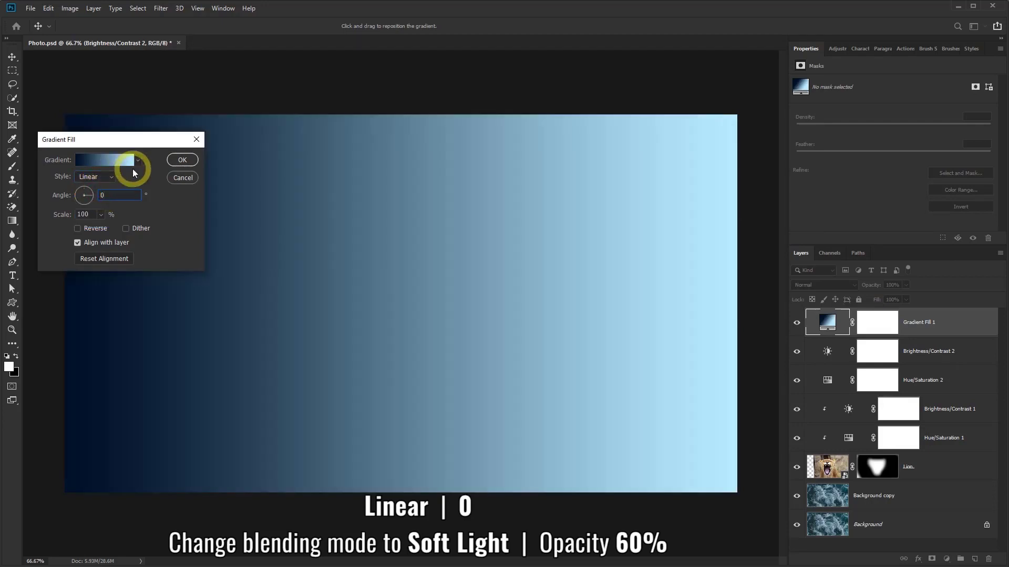
click(183, 163)
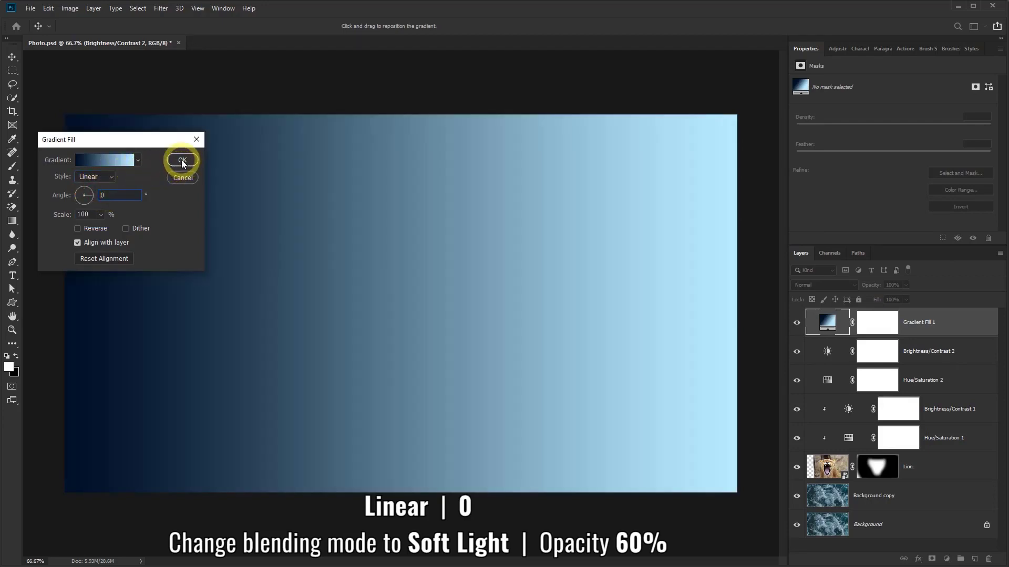
Set Gradient Fill 1's blend mode to Soft Light.
key(b)
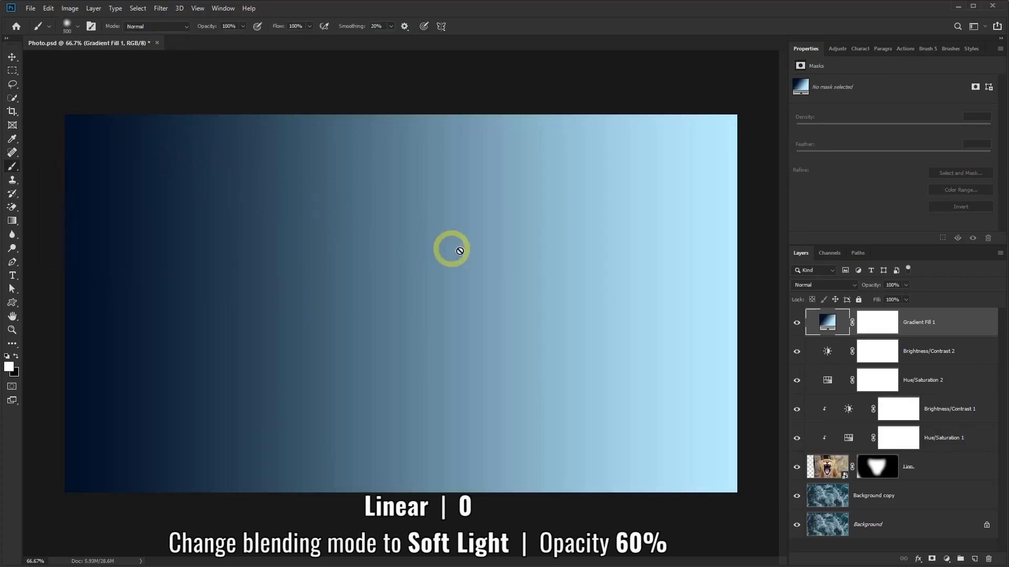
click(851, 284)
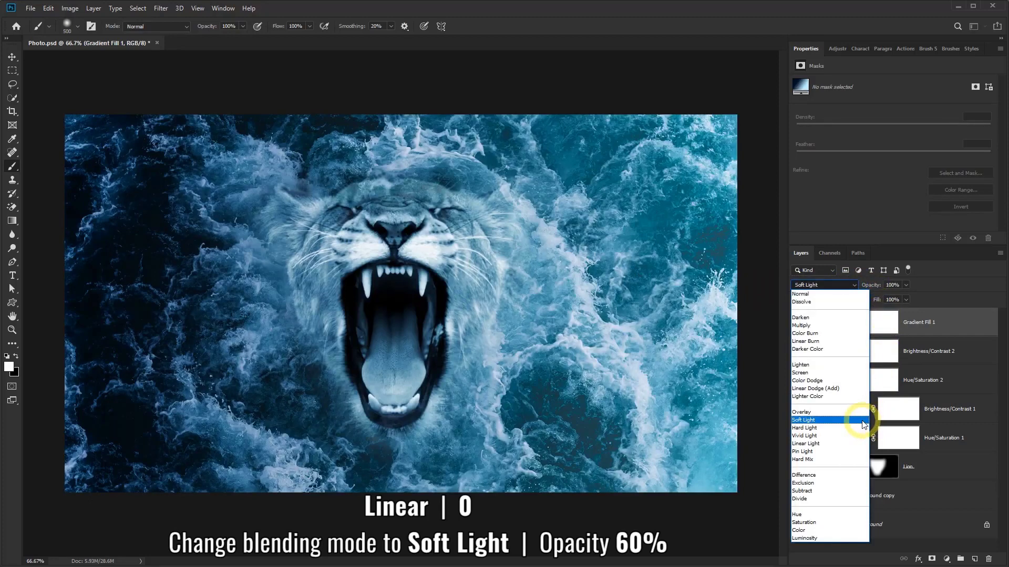
click(864, 420)
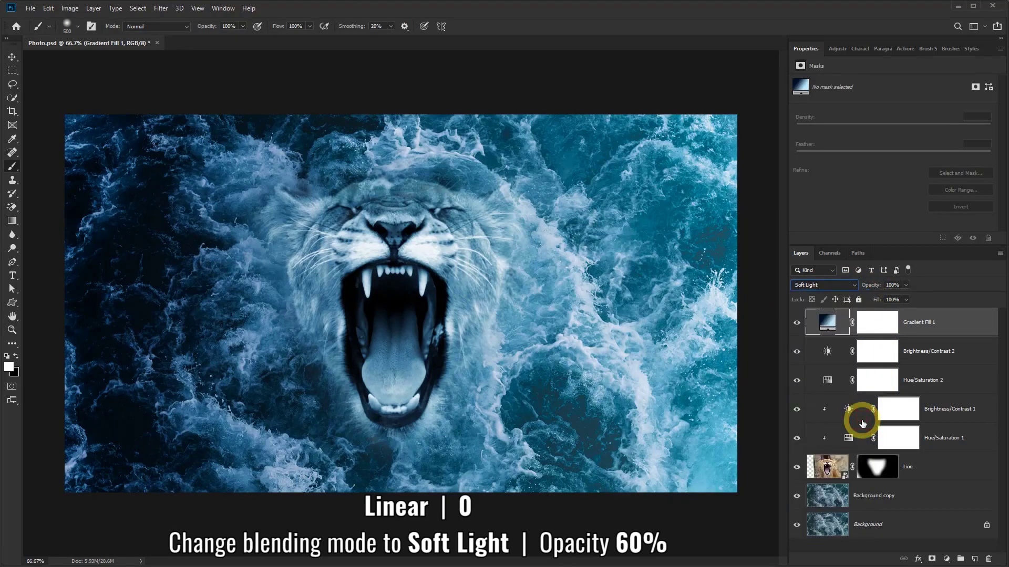
Lower Gradient Fill 1's opacity to 60% and compare it on and off.
click(906, 287)
drag(906, 294, 889, 294)
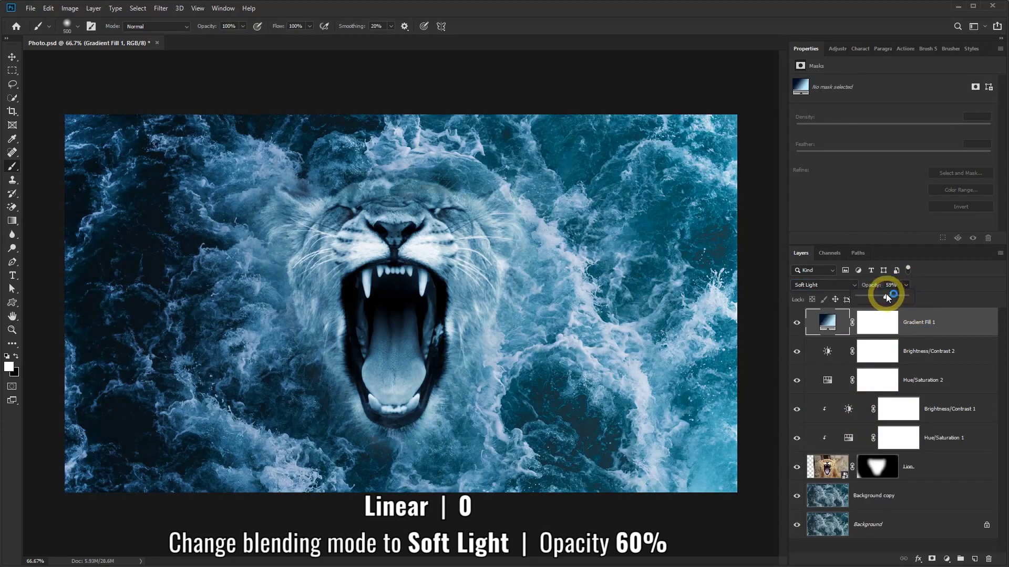
drag(886, 294, 887, 294)
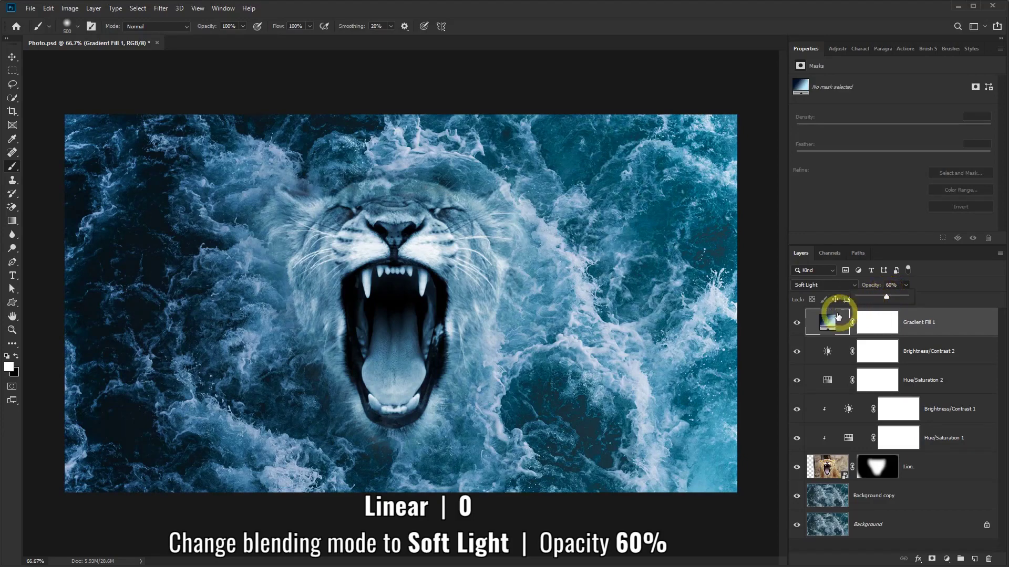
click(796, 323)
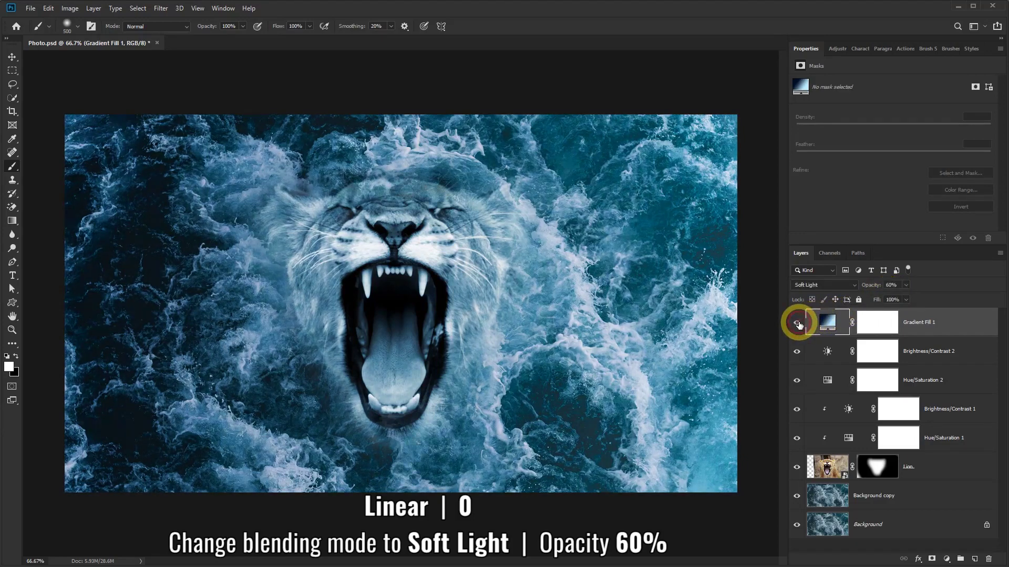
click(798, 324)
click(797, 323)
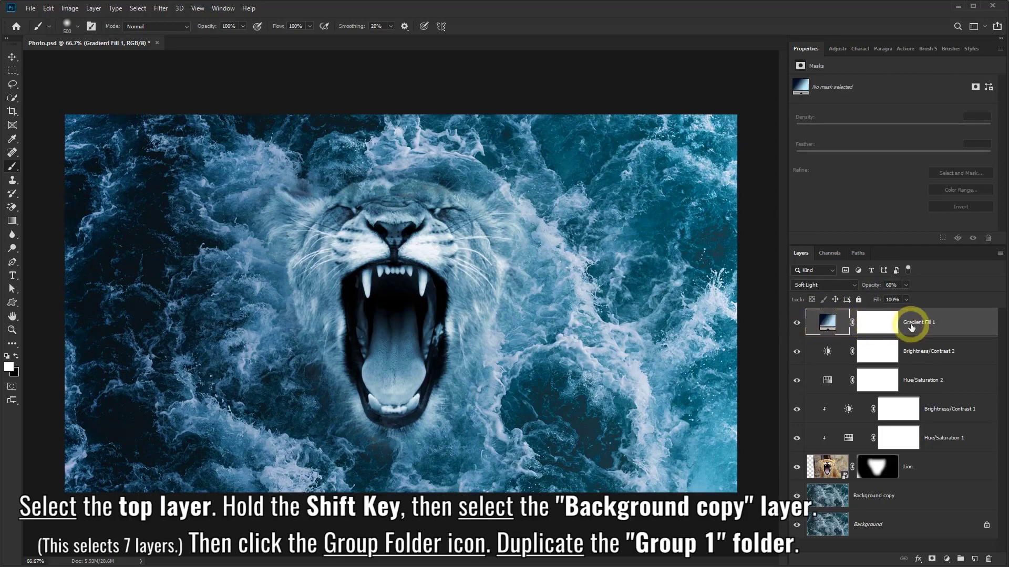
Group the layers from Gradient Fill 1 to Background copy into Group 1, then duplicate it.
shift+click(930, 496)
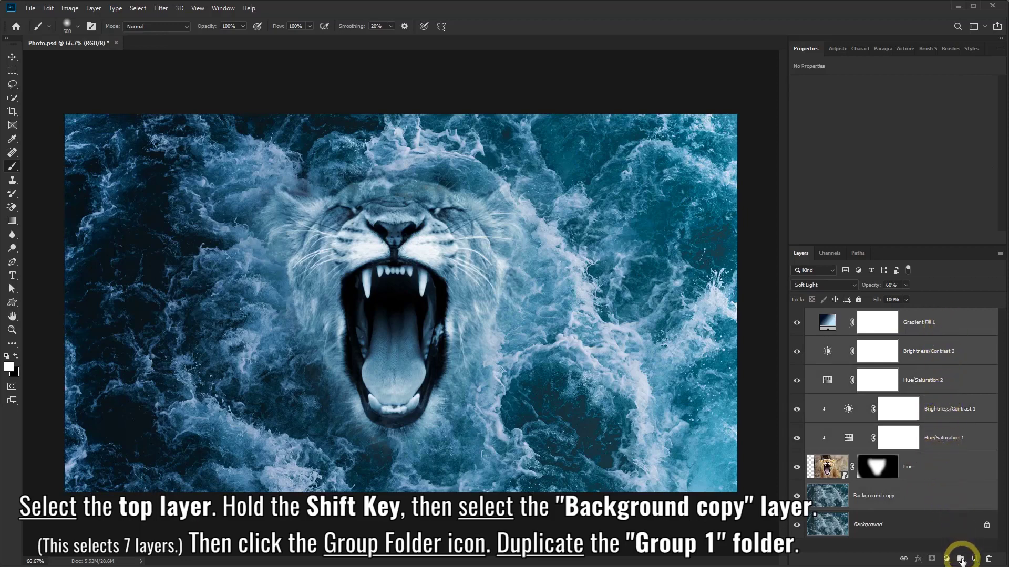
click(960, 559)
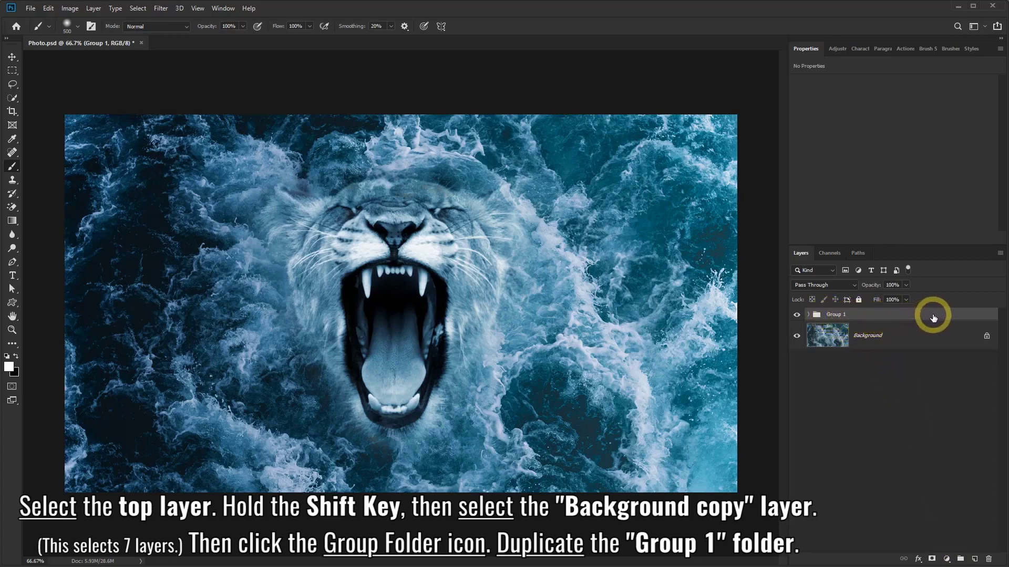
drag(932, 317, 975, 559)
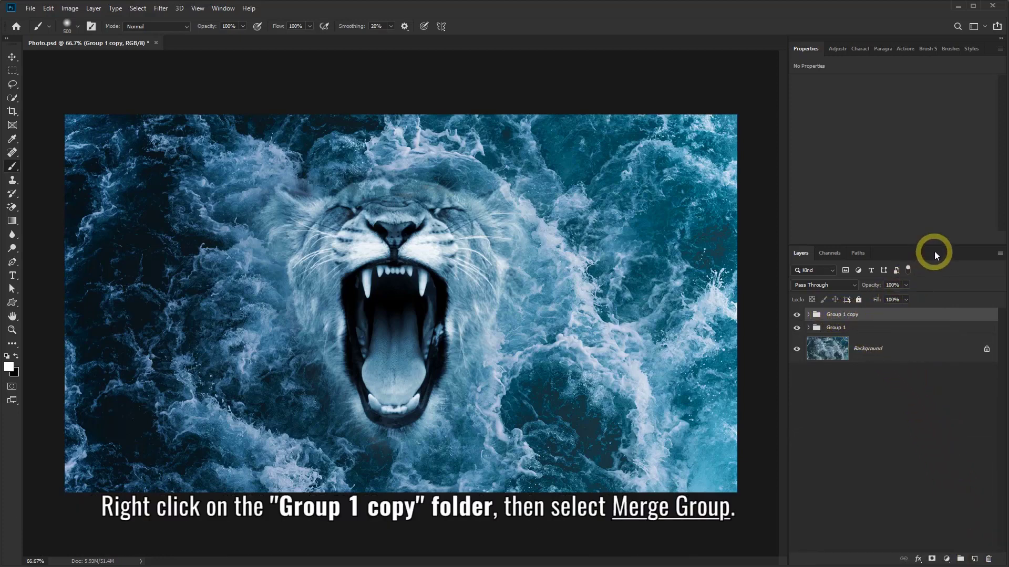
Merge Group 1 copy into a single pixel layer.
drag(936, 244, 942, 398)
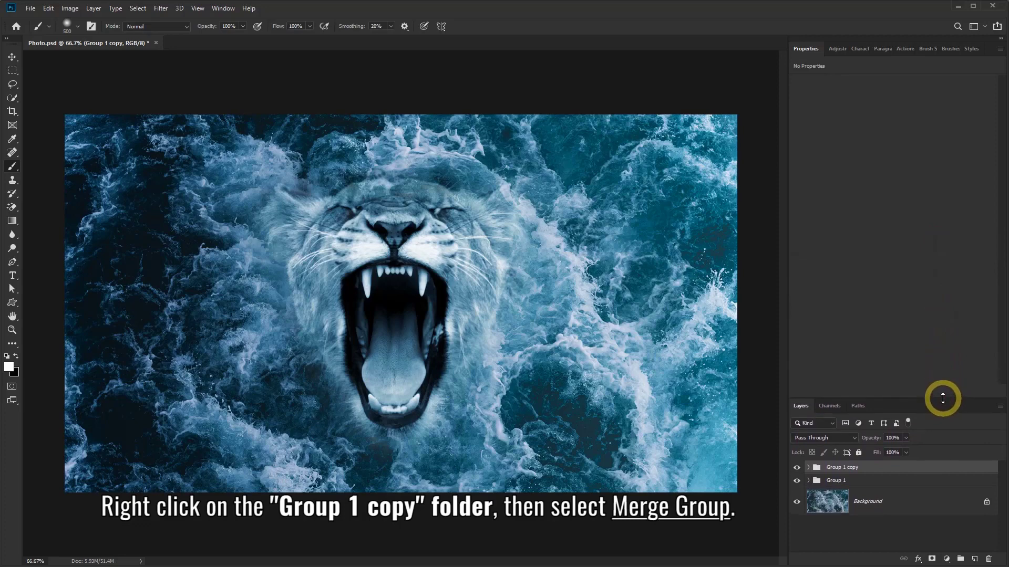
right_click(929, 466)
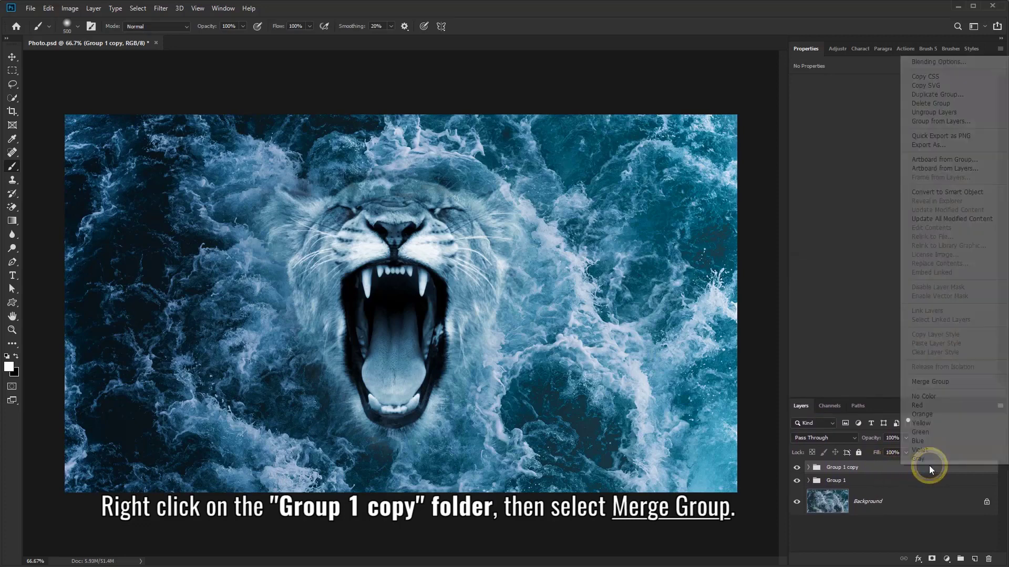
click(940, 383)
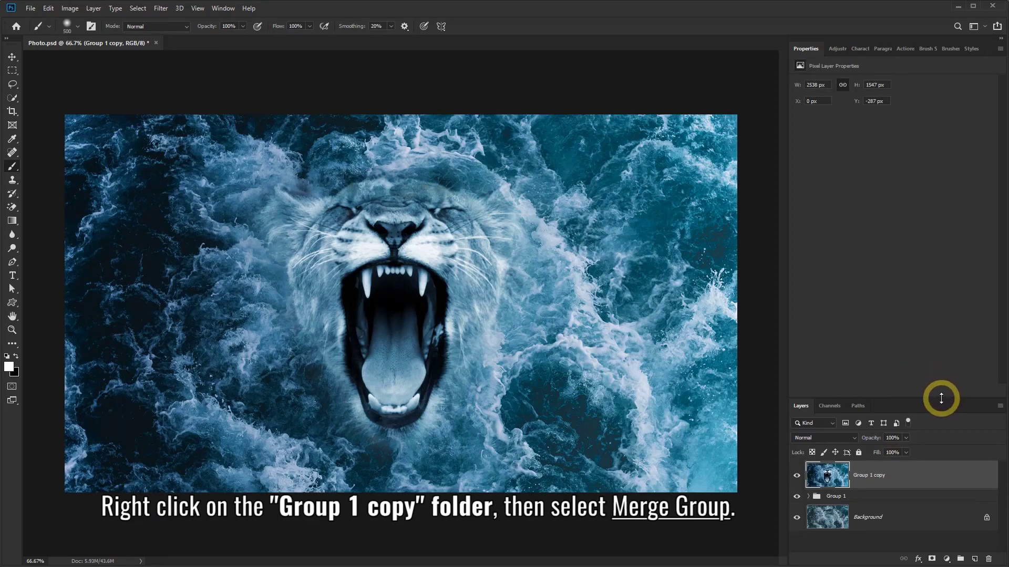
drag(943, 399, 938, 274)
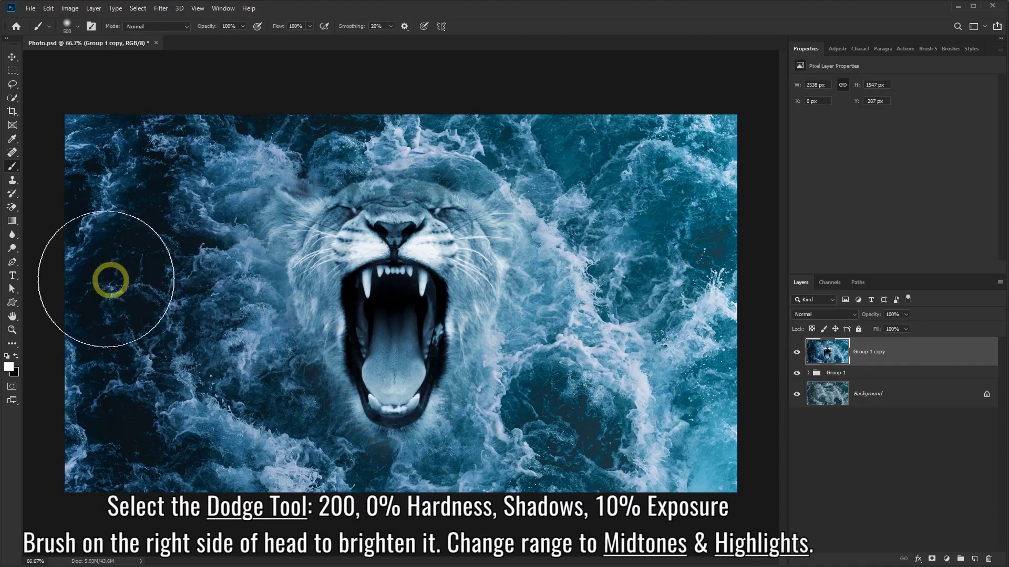
Dodge around the lion's right eye in the Shadows range with a soft 200 px brush.
click(16, 255)
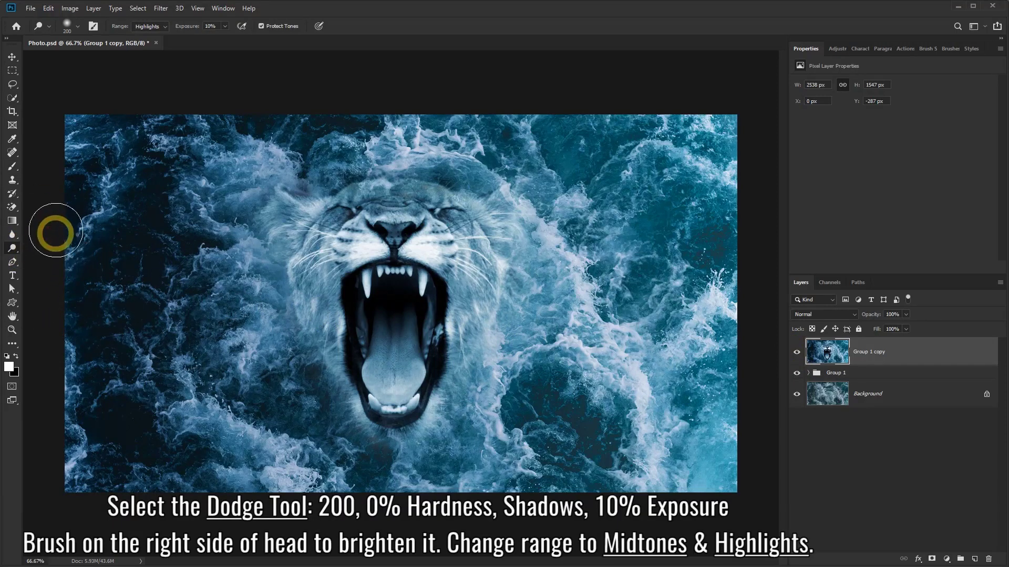
click(78, 27)
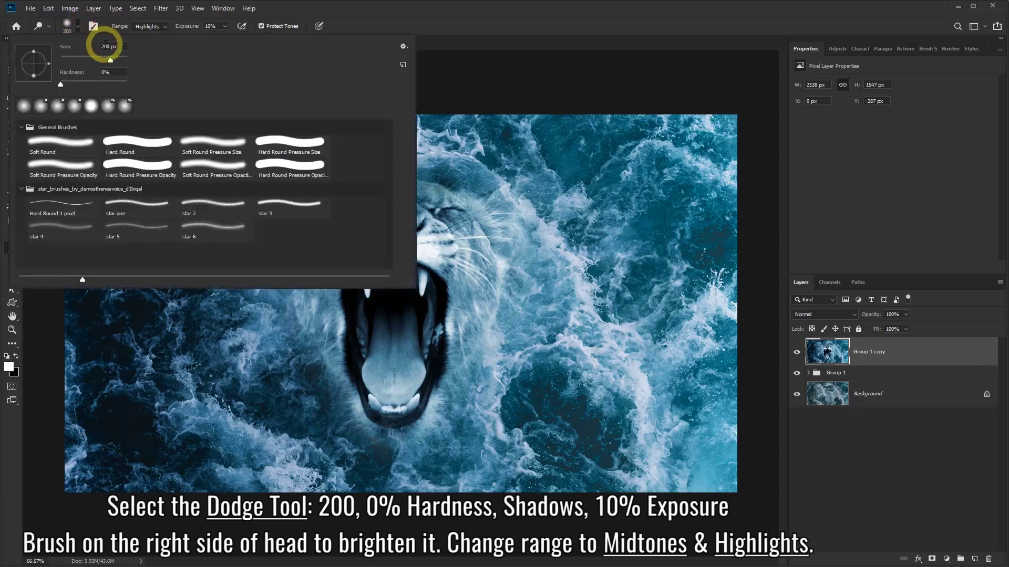
click(350, 6)
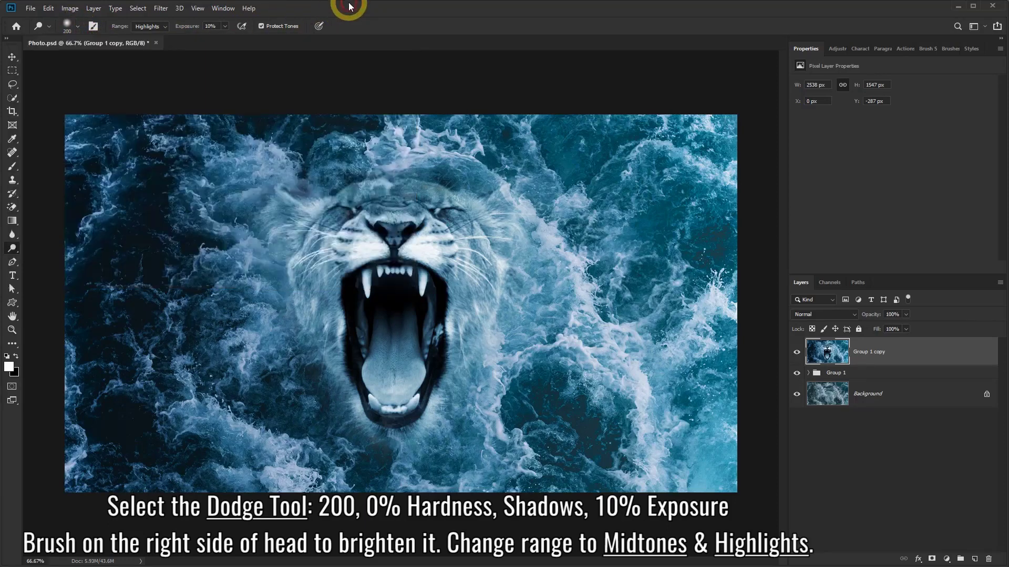
click(162, 26)
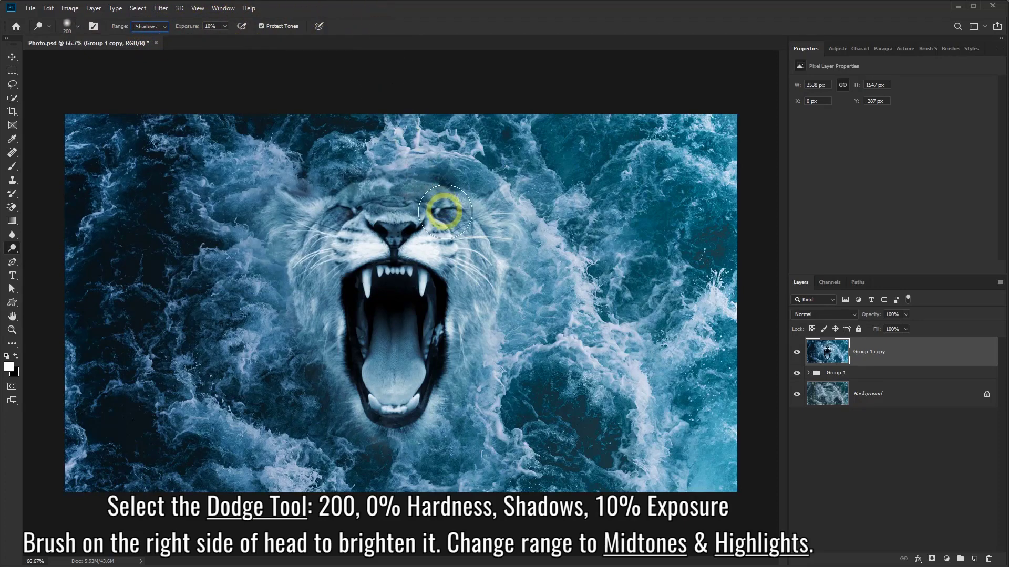
mouse_move(440, 218)
mouse_down()
mouse_move(471, 259)
mouse_move(475, 289)
mouse_move(461, 341)
mouse_move(439, 367)
mouse_move(462, 243)
mouse_move(429, 215)
mouse_move(457, 342)
mouse_move(420, 396)
mouse_move(247, 52)
mouse_up()
Dodge the head's right side again with Range set to Midtones, then Highlights.
click(149, 26)
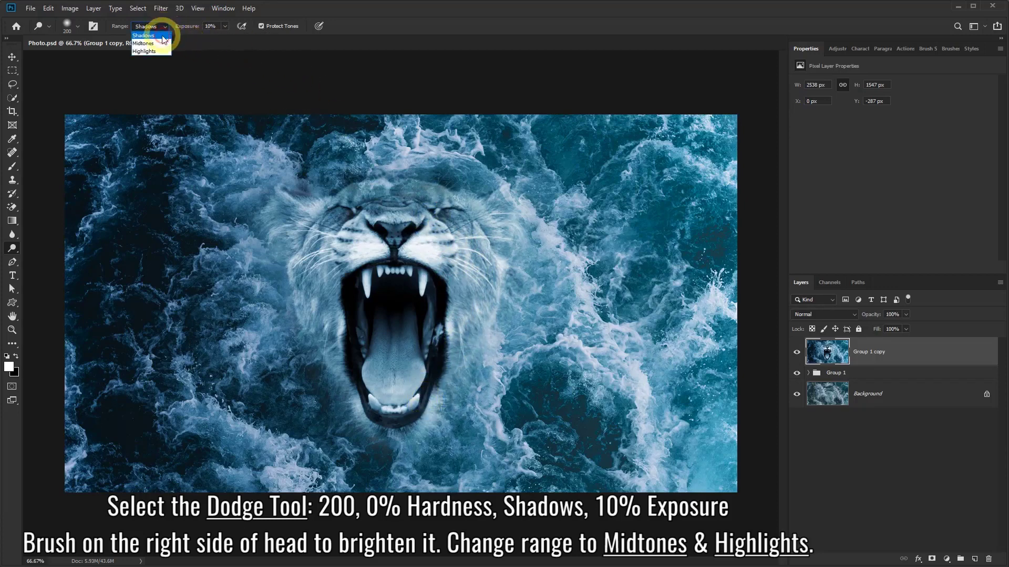
click(150, 43)
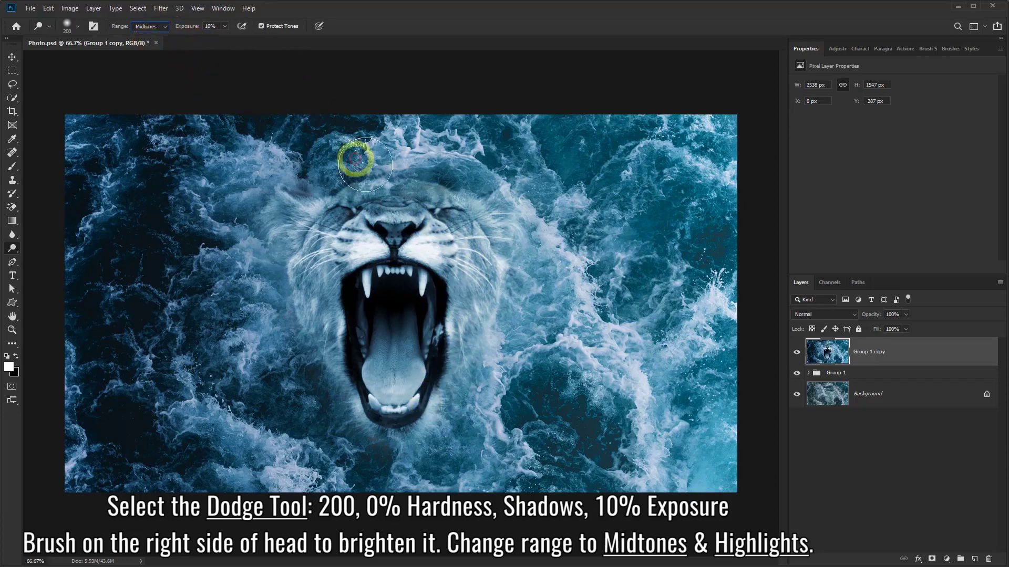
mouse_move(354, 157)
mouse_down()
mouse_move(442, 225)
mouse_move(467, 295)
mouse_move(450, 355)
mouse_move(468, 266)
mouse_move(423, 218)
mouse_move(466, 333)
mouse_move(428, 412)
mouse_move(445, 254)
mouse_move(416, 207)
mouse_move(455, 377)
mouse_up()
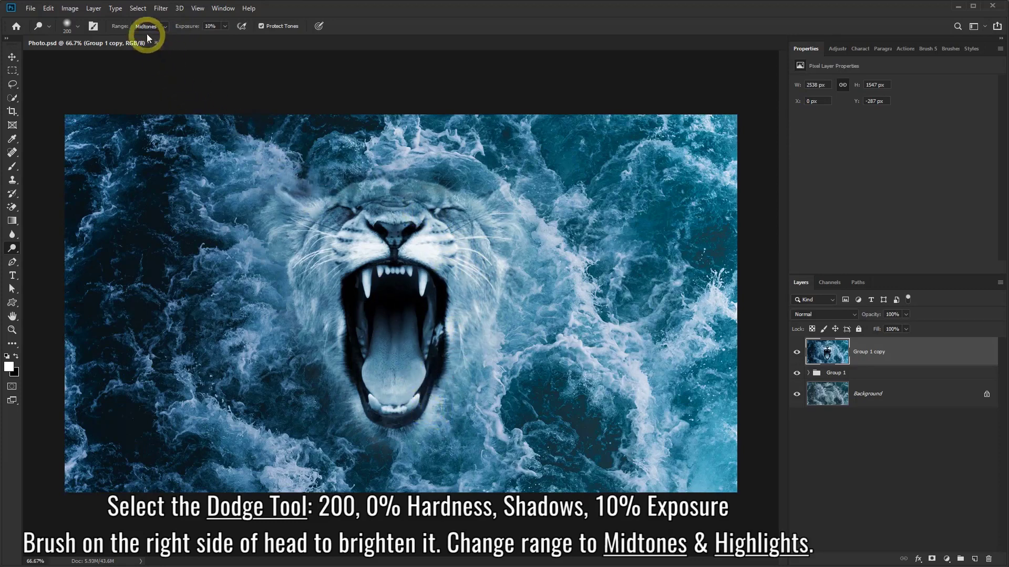
click(161, 26)
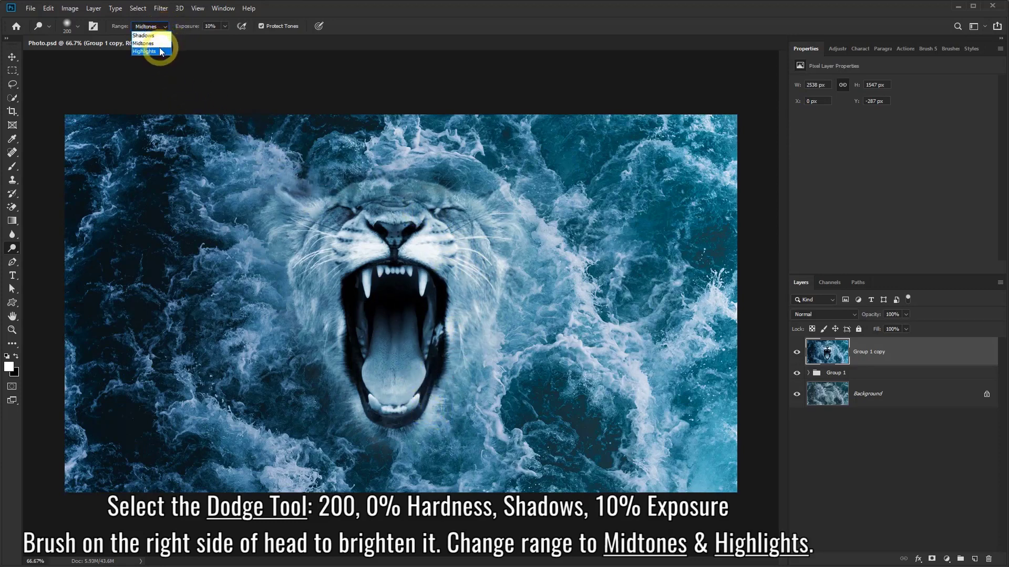
click(159, 51)
mouse_move(417, 213)
mouse_down()
mouse_move(440, 231)
mouse_move(466, 297)
mouse_move(441, 378)
mouse_move(448, 345)
mouse_move(421, 196)
mouse_move(464, 216)
mouse_move(491, 285)
mouse_move(451, 374)
mouse_move(457, 202)
mouse_move(443, 184)
mouse_move(481, 284)
mouse_move(454, 382)
mouse_up()
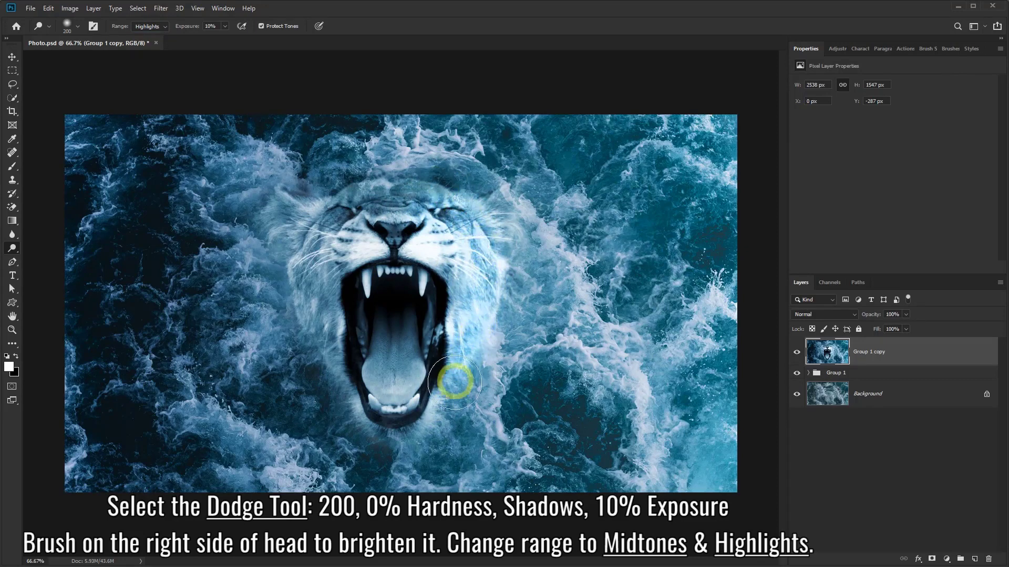
Toggle Group 1 copy's visibility to compare before and after dodging.
click(797, 353)
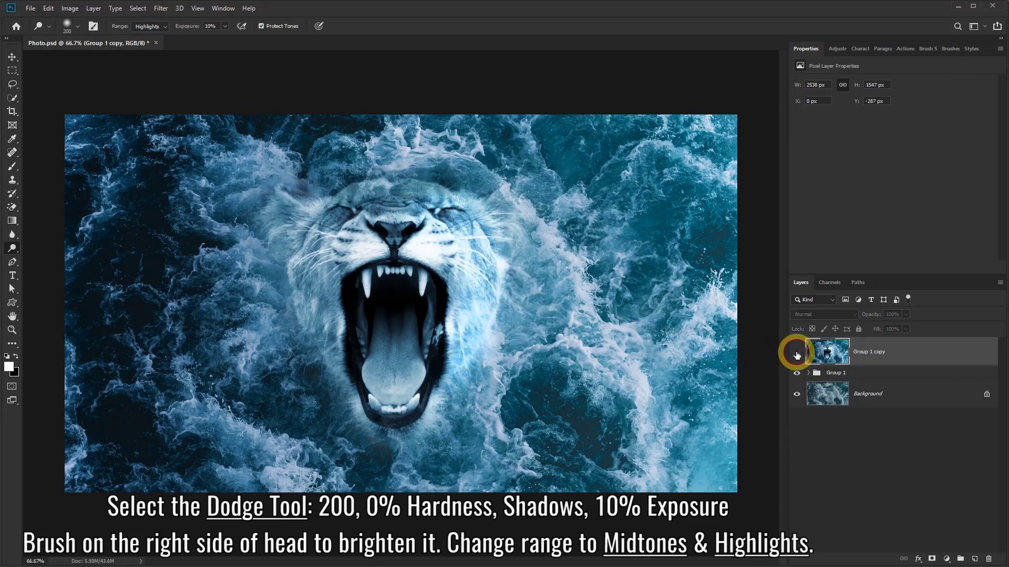
click(796, 356)
click(796, 353)
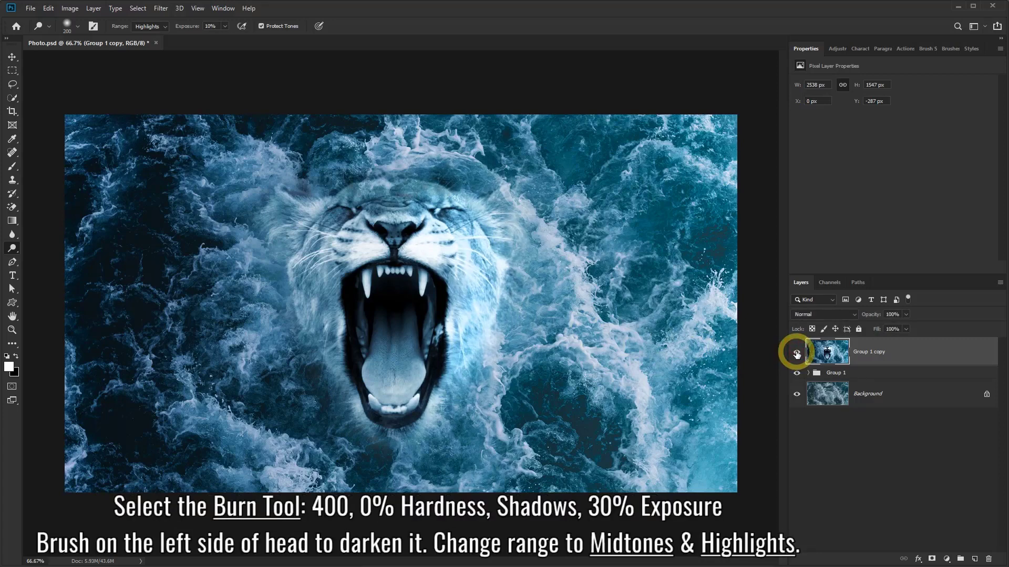
Switch to the Burn Tool with a 400 px, 0% hardness brush.
right_click(12, 250)
click(44, 262)
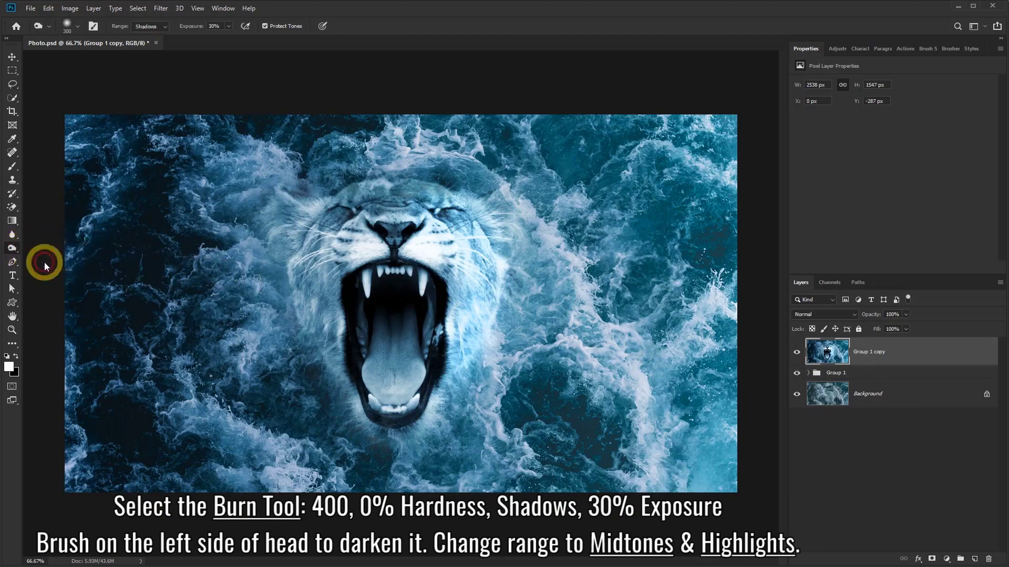
click(79, 25)
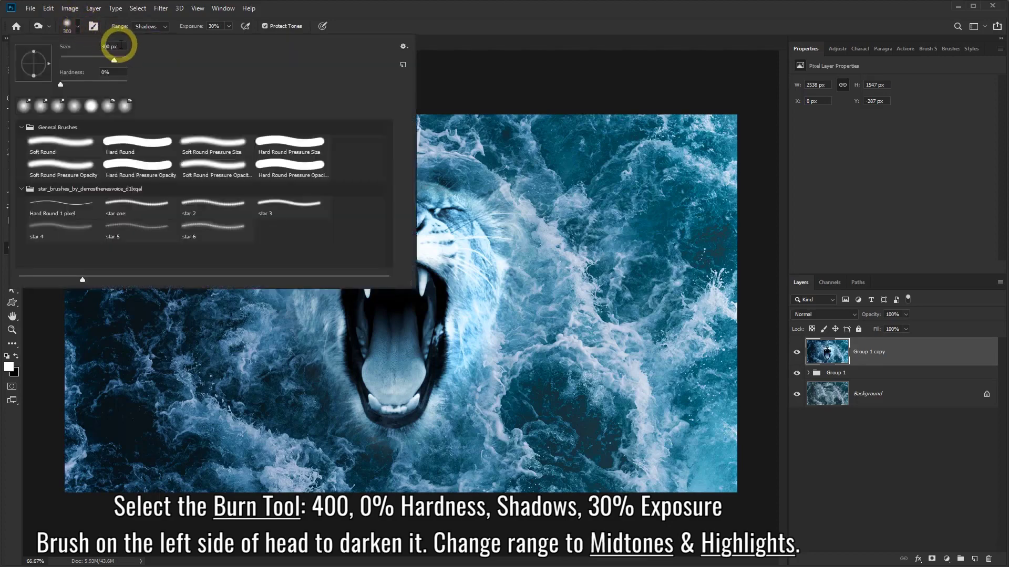
double_click(120, 45)
text(400)
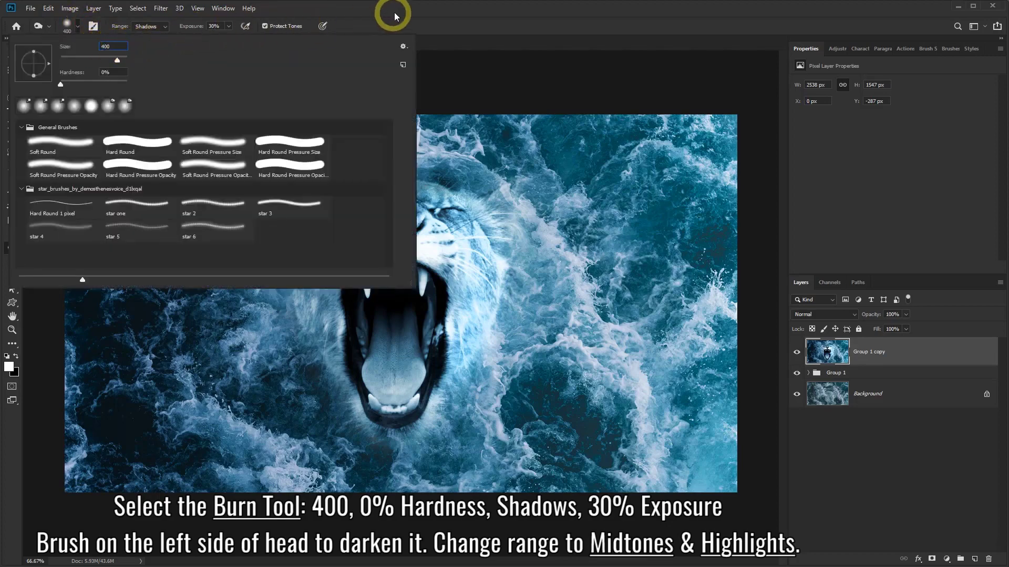
click(395, 16)
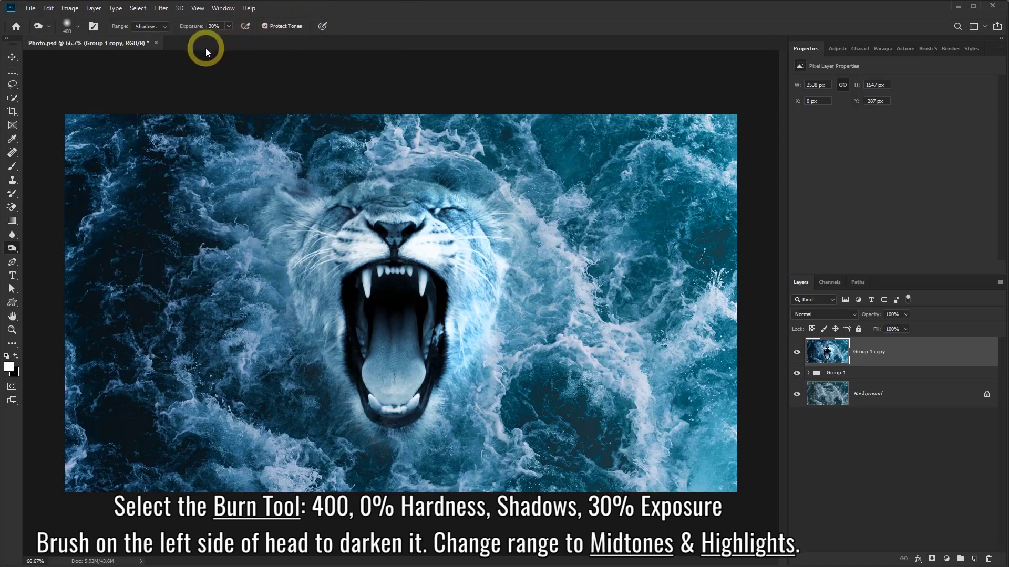
Burn the lion's left cheek in the Shadows range, then in Midtones.
click(164, 27)
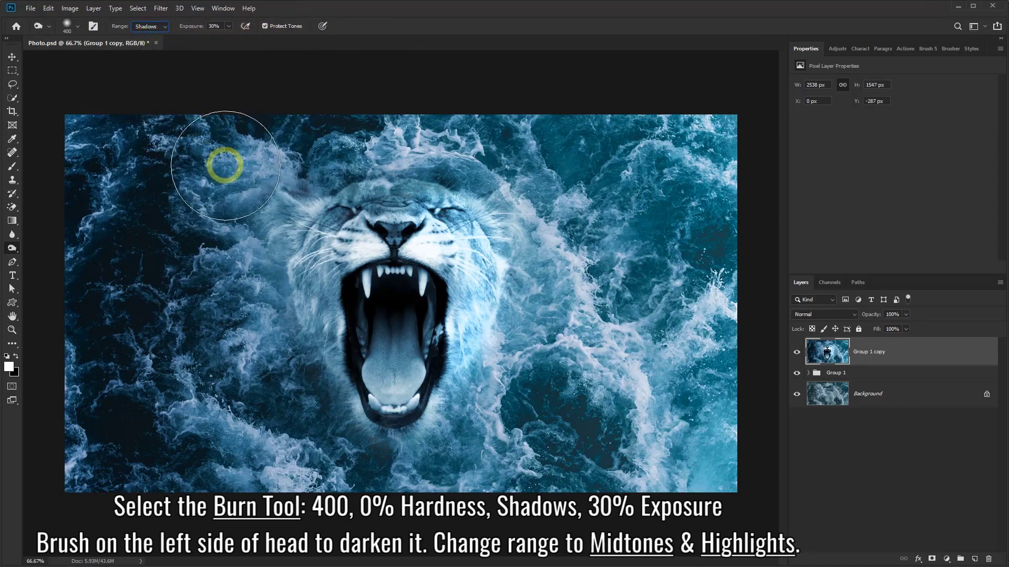
mouse_move(291, 228)
mouse_down()
mouse_move(294, 405)
mouse_move(230, 396)
mouse_move(188, 314)
mouse_move(259, 273)
mouse_move(266, 333)
mouse_move(250, 302)
mouse_move(265, 254)
mouse_move(295, 349)
mouse_move(242, 349)
mouse_move(263, 238)
mouse_up()
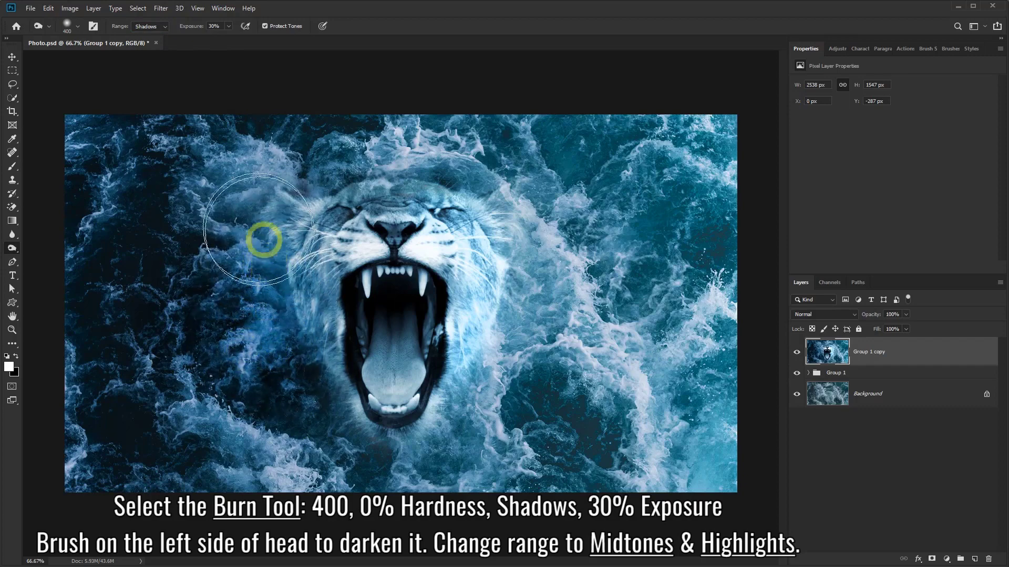
click(157, 26)
click(154, 46)
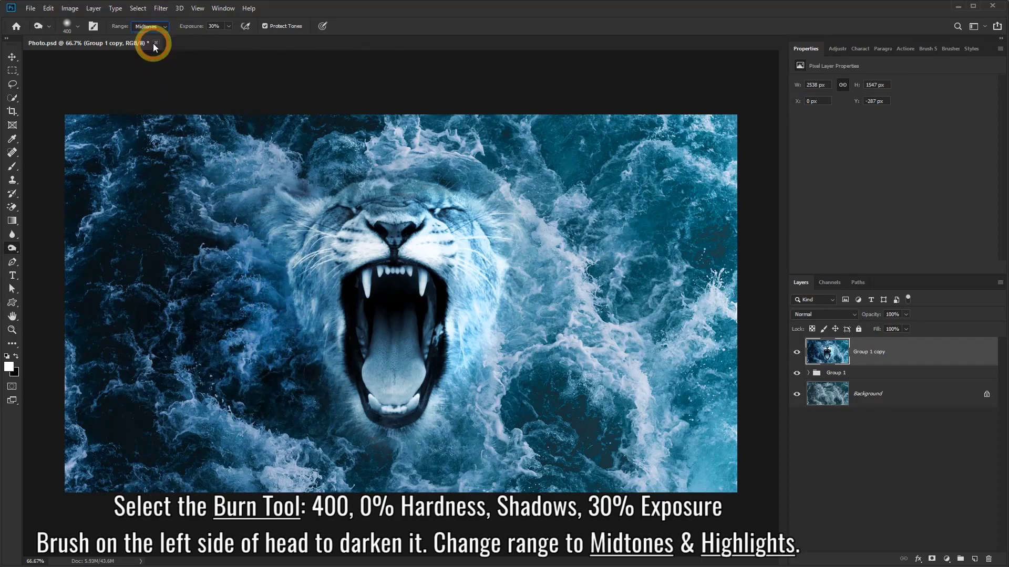
mouse_move(284, 248)
mouse_down()
mouse_move(286, 363)
mouse_move(247, 315)
mouse_move(261, 257)
mouse_move(279, 261)
mouse_move(282, 351)
mouse_move(299, 387)
mouse_move(282, 367)
mouse_move(262, 272)
mouse_move(219, 289)
mouse_move(234, 349)
mouse_move(218, 225)
mouse_move(168, 70)
mouse_up()
Burn the left cheek once more with Range set to Highlights.
click(162, 26)
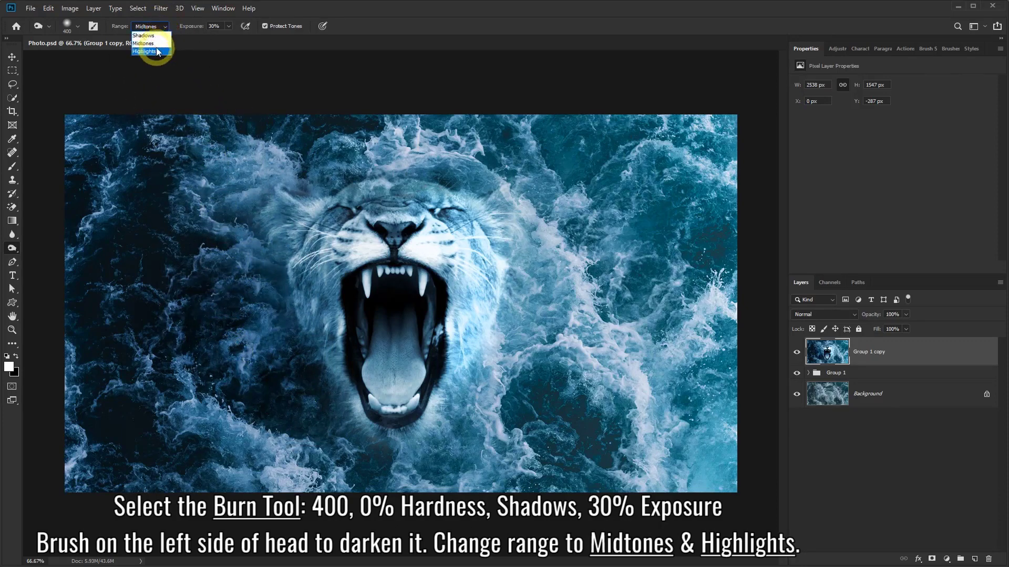
click(149, 48)
mouse_move(212, 167)
mouse_down()
mouse_move(268, 250)
mouse_move(279, 245)
mouse_move(273, 230)
mouse_move(248, 312)
mouse_move(259, 356)
mouse_move(294, 383)
mouse_move(261, 243)
mouse_move(270, 236)
mouse_move(234, 295)
mouse_move(294, 394)
mouse_move(200, 289)
mouse_move(274, 254)
mouse_move(287, 373)
mouse_move(297, 383)
mouse_move(241, 324)
mouse_move(270, 247)
mouse_move(234, 305)
mouse_move(272, 367)
mouse_move(264, 232)
mouse_move(254, 396)
mouse_move(428, 371)
mouse_move(401, 243)
mouse_move(279, 263)
mouse_move(345, 274)
mouse_up()
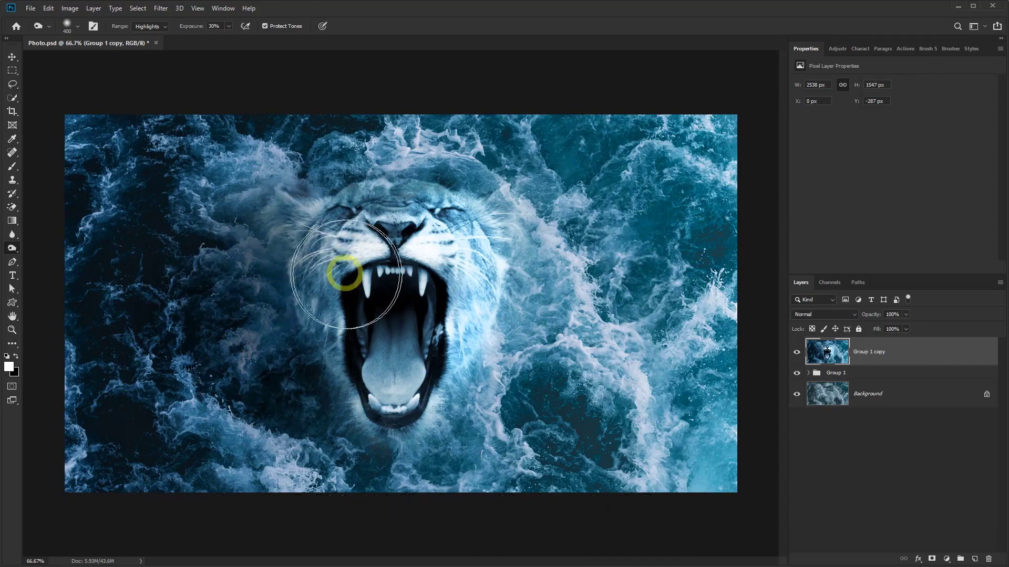
Compare Group 1 copy hidden and shown, set its opacity to 80%, and compare again.
click(796, 356)
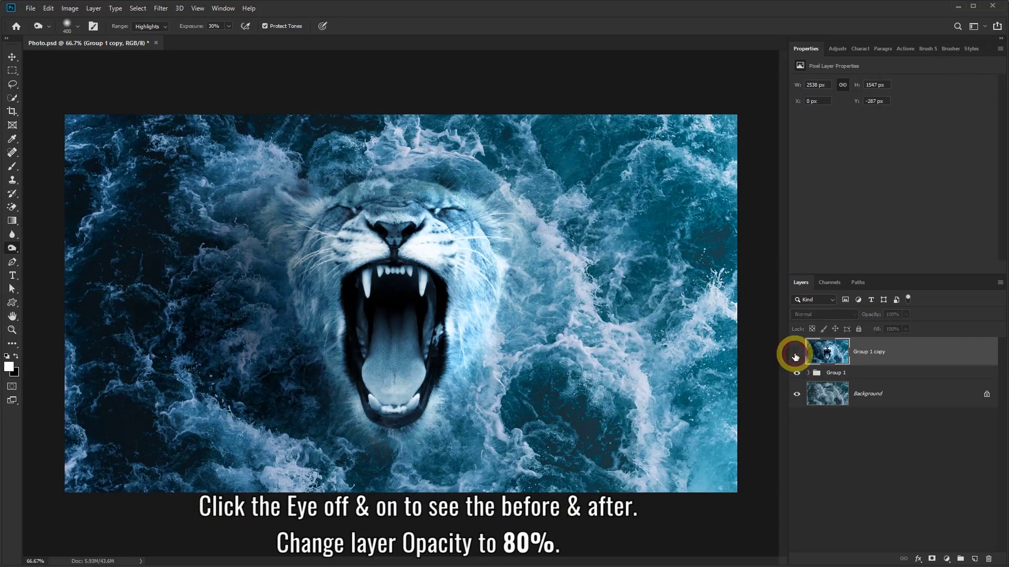
click(795, 357)
click(906, 317)
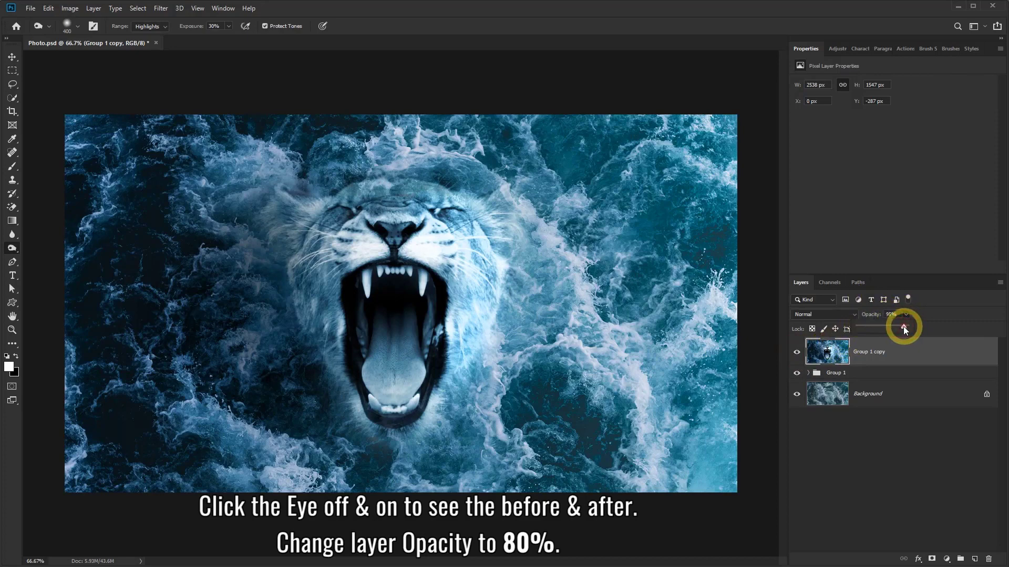
drag(903, 327, 899, 326)
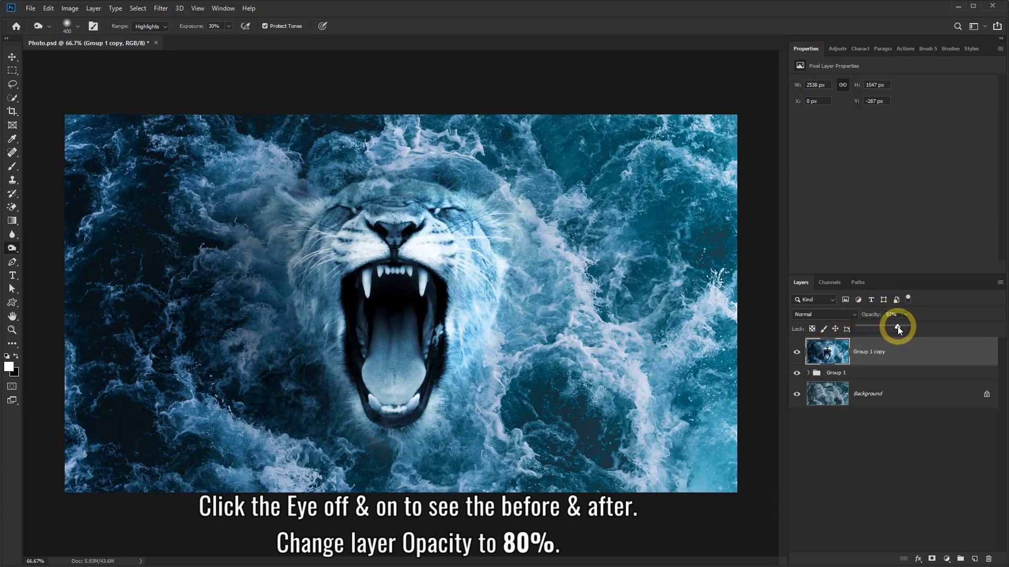
click(796, 352)
click(796, 353)
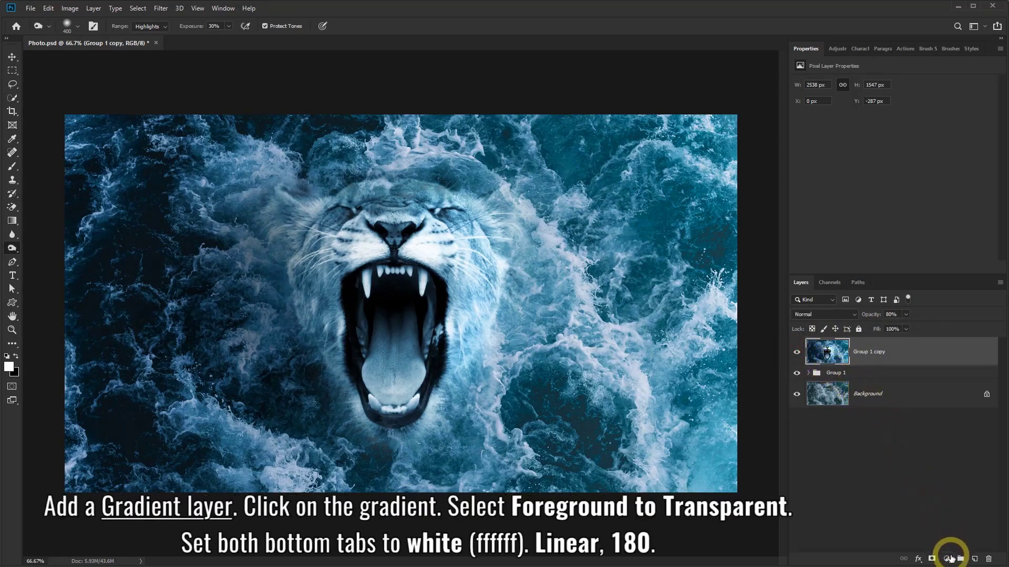
Add a Gradient fill layer using Foreground to Transparent with both stops white (ffffff).
click(947, 559)
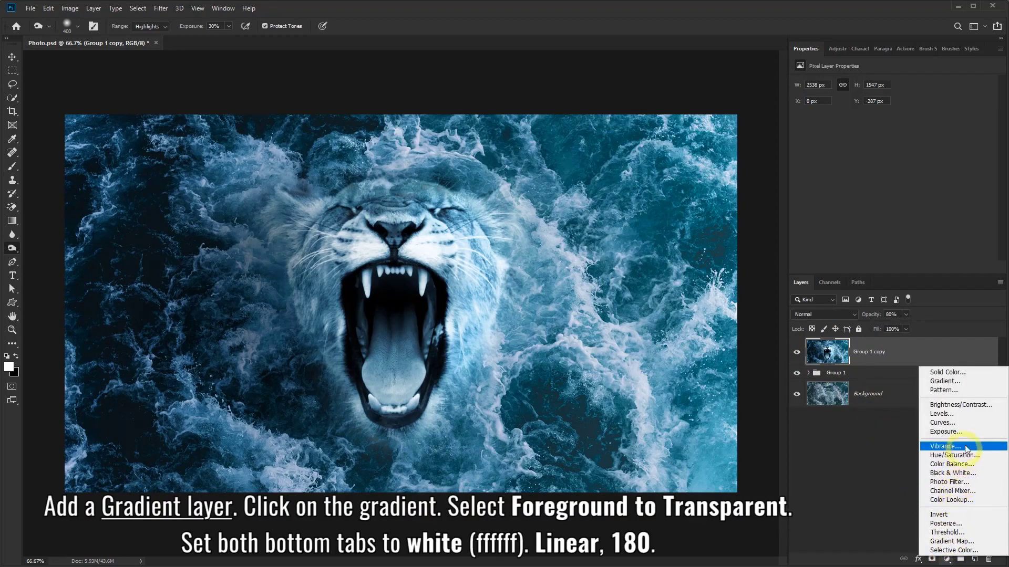
click(953, 382)
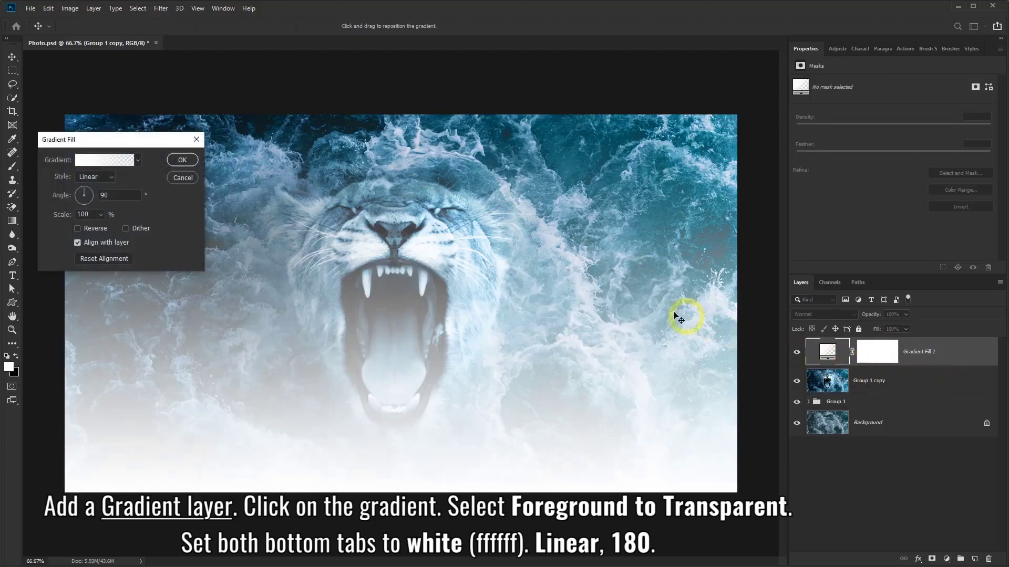
click(109, 160)
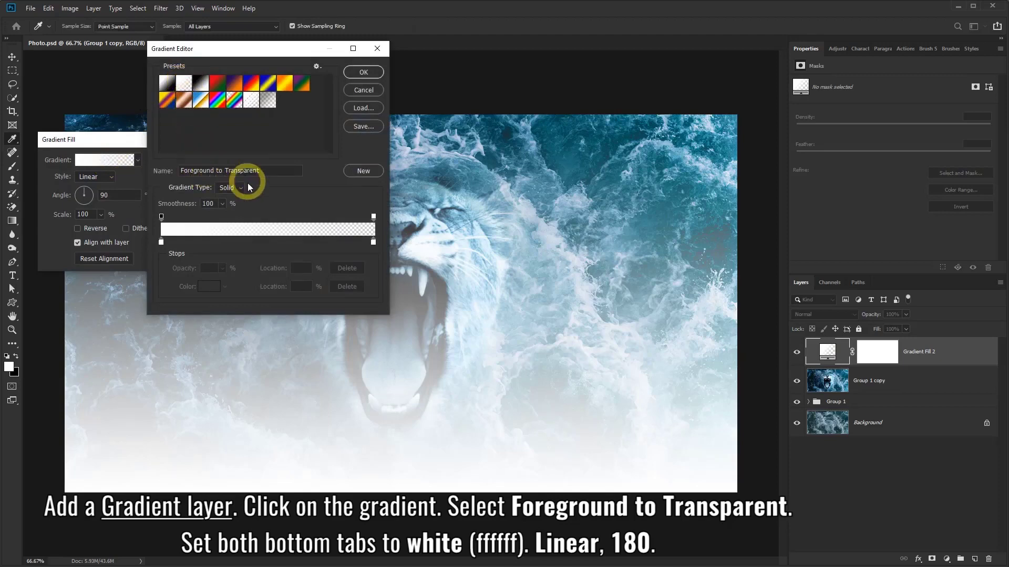
double_click(161, 243)
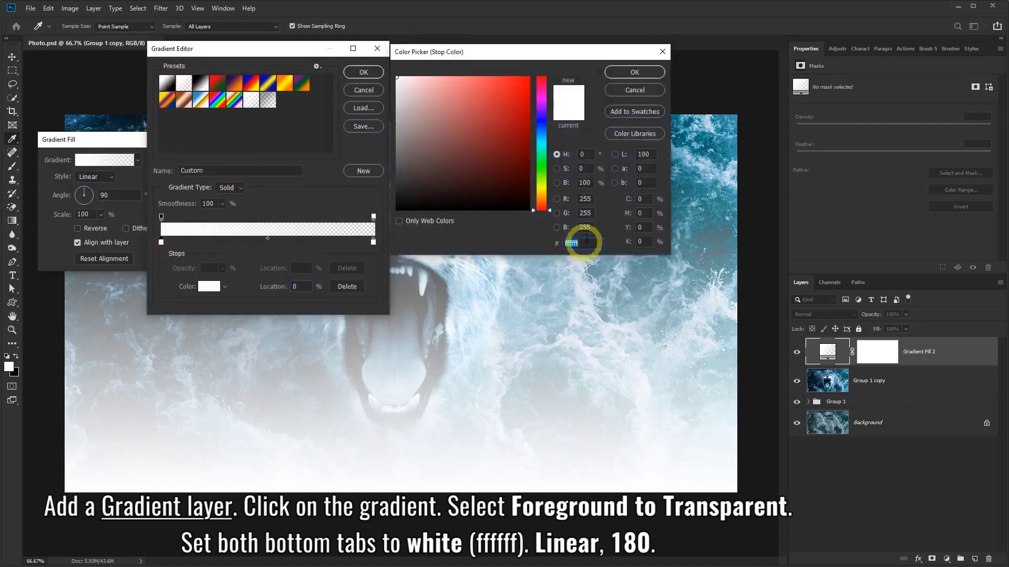
click(634, 72)
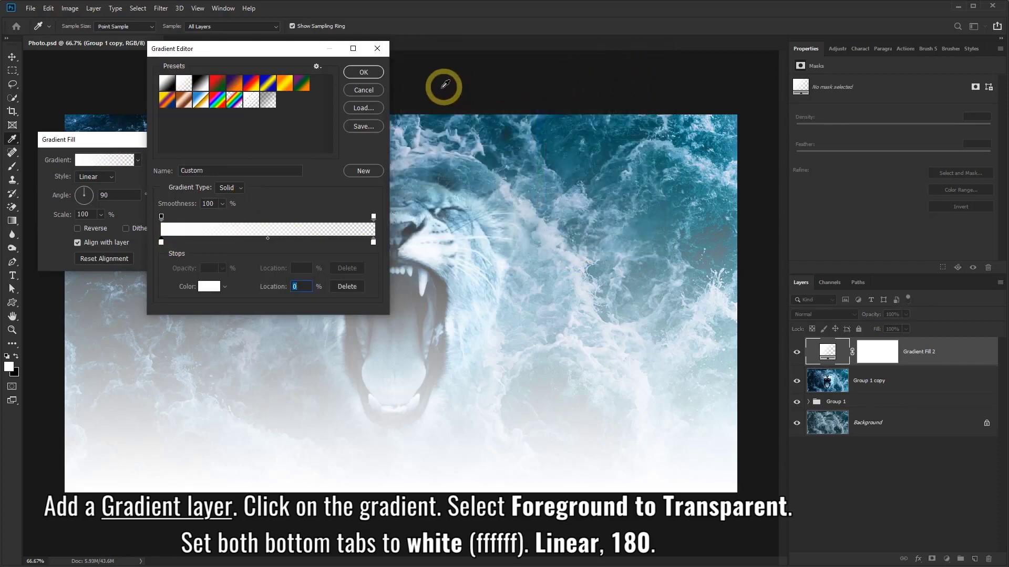
double_click(373, 242)
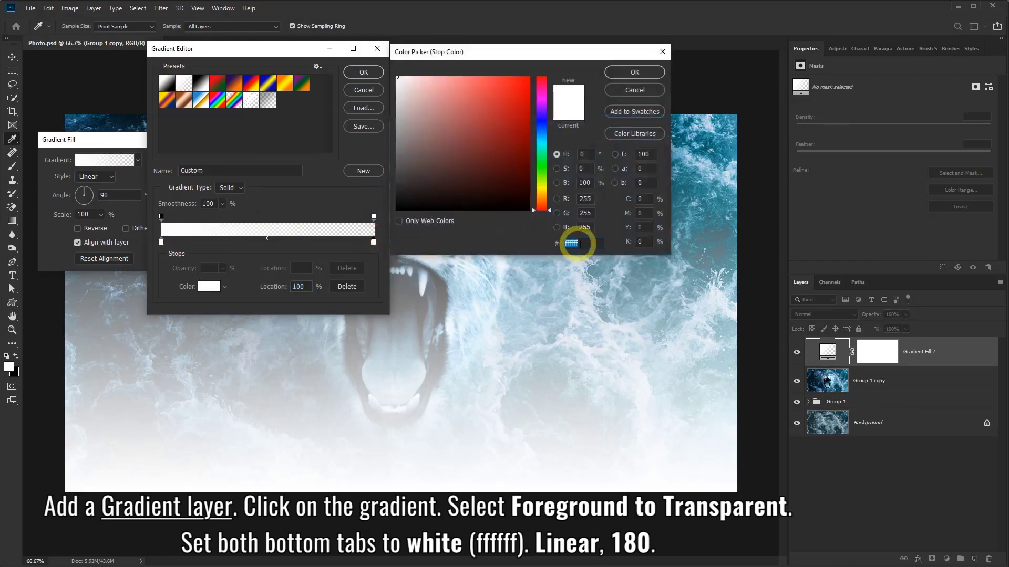
click(634, 72)
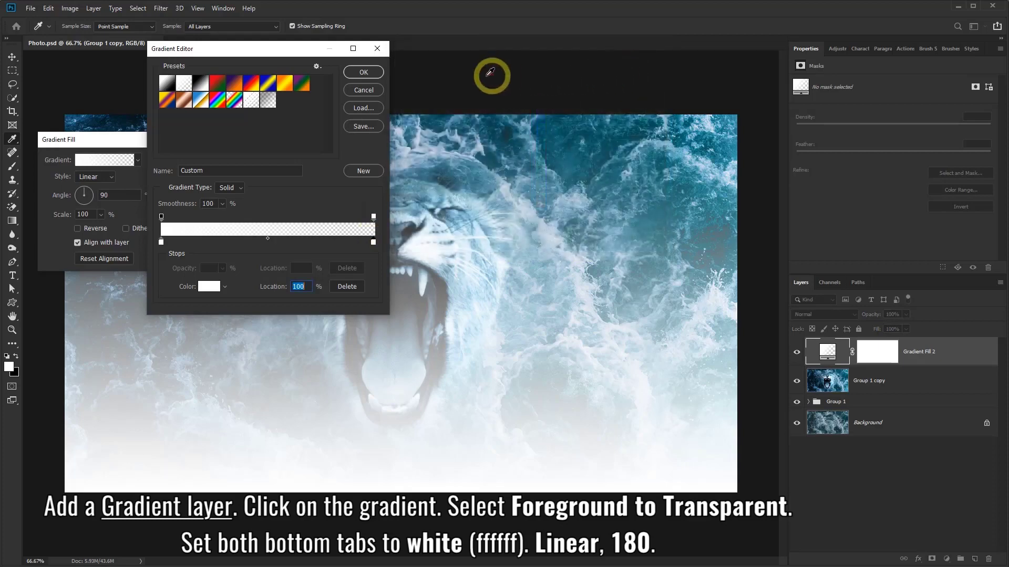
click(363, 72)
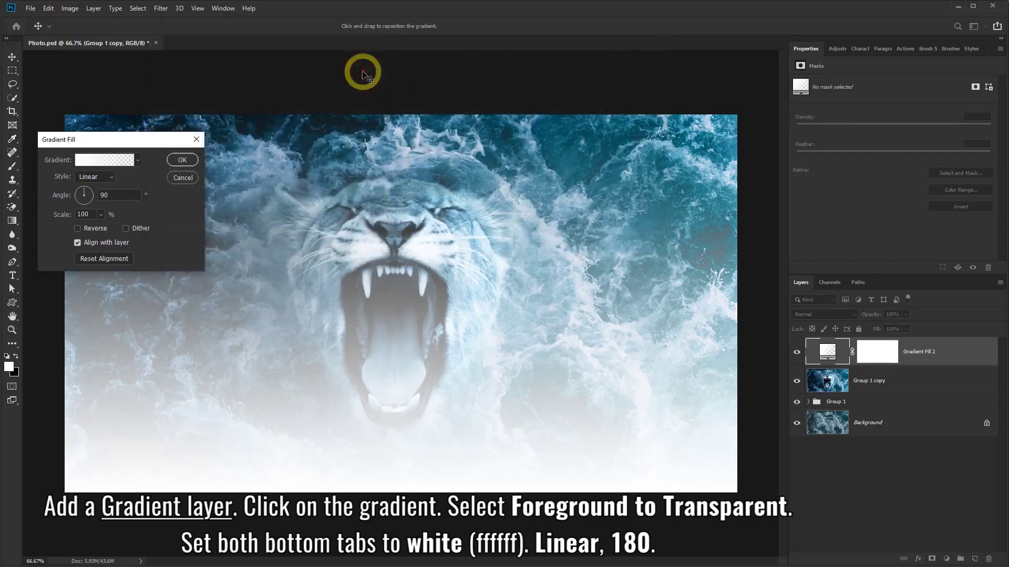
Keep the gradient style Linear, set the angle to 180°, and confirm the fill.
click(105, 176)
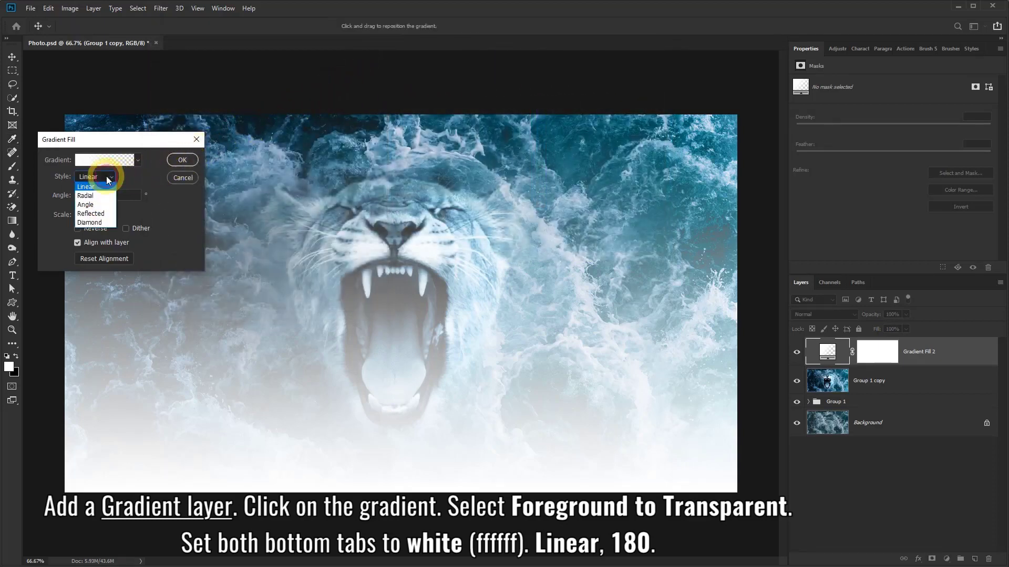
drag(116, 195, 98, 195)
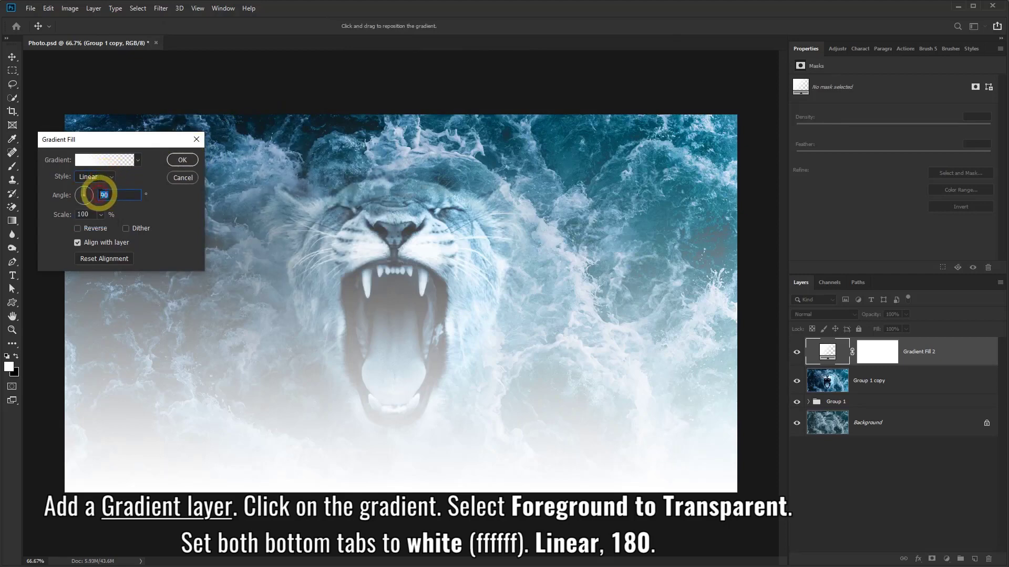
text(180)
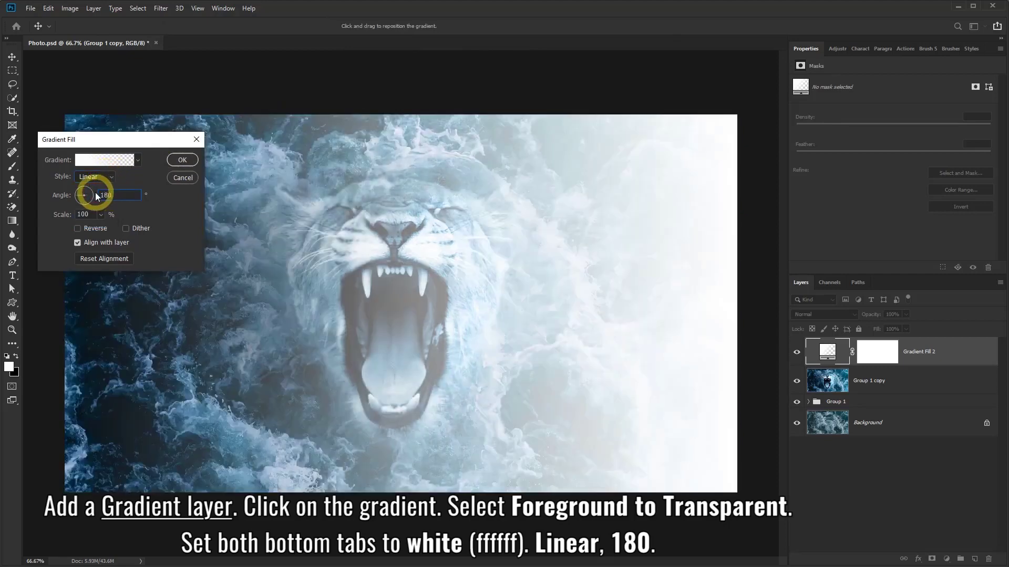
click(183, 162)
key(o)
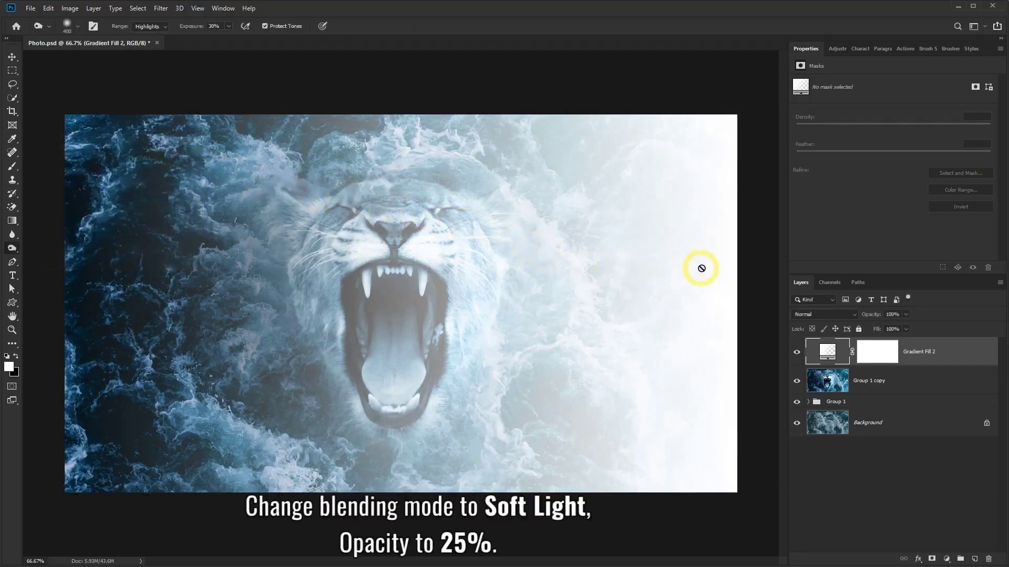
Set Gradient Fill 2 to Soft Light at 25% opacity, then toggle it to compare.
click(846, 315)
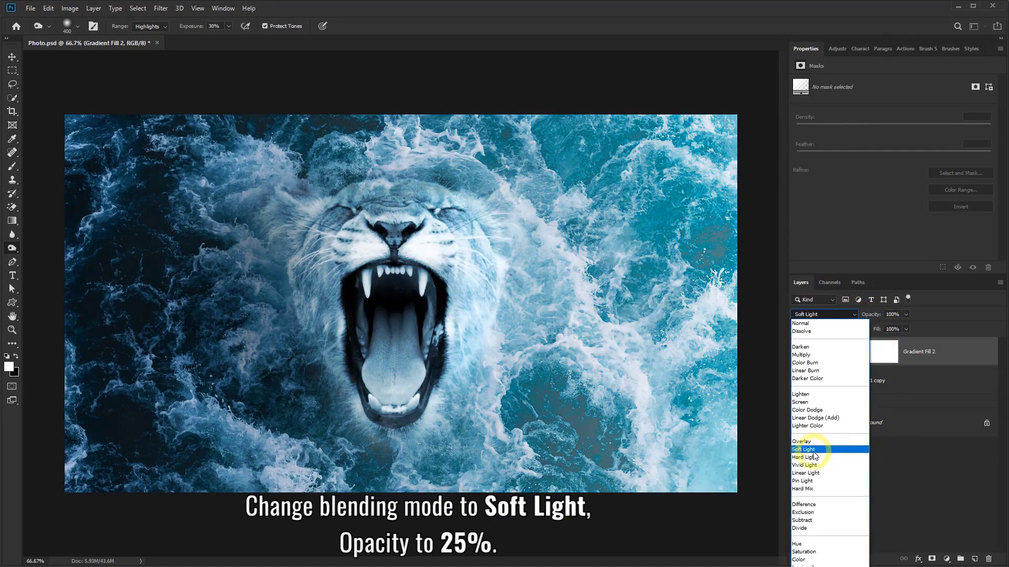
click(813, 451)
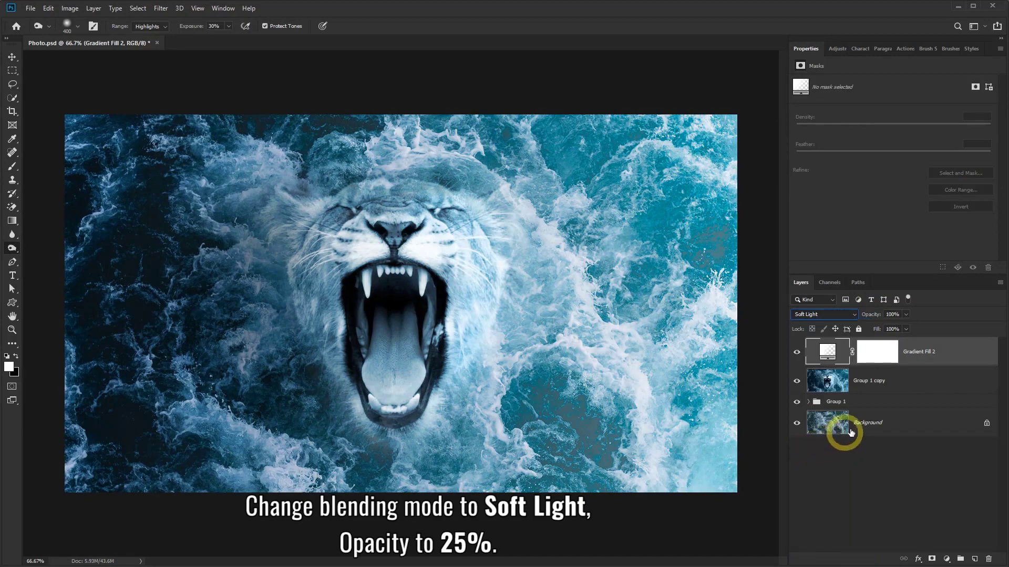
click(906, 314)
drag(904, 326, 870, 327)
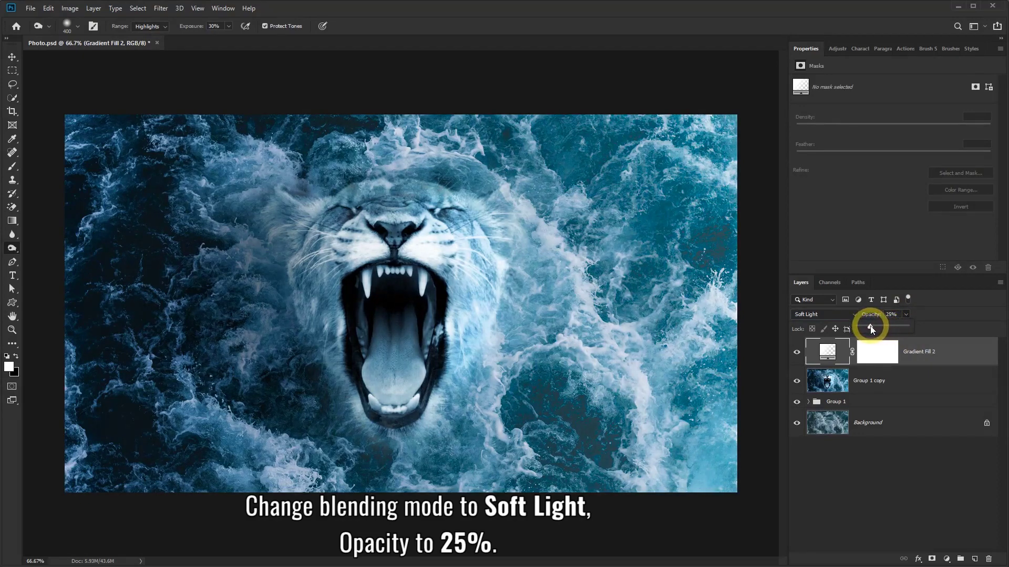
click(797, 353)
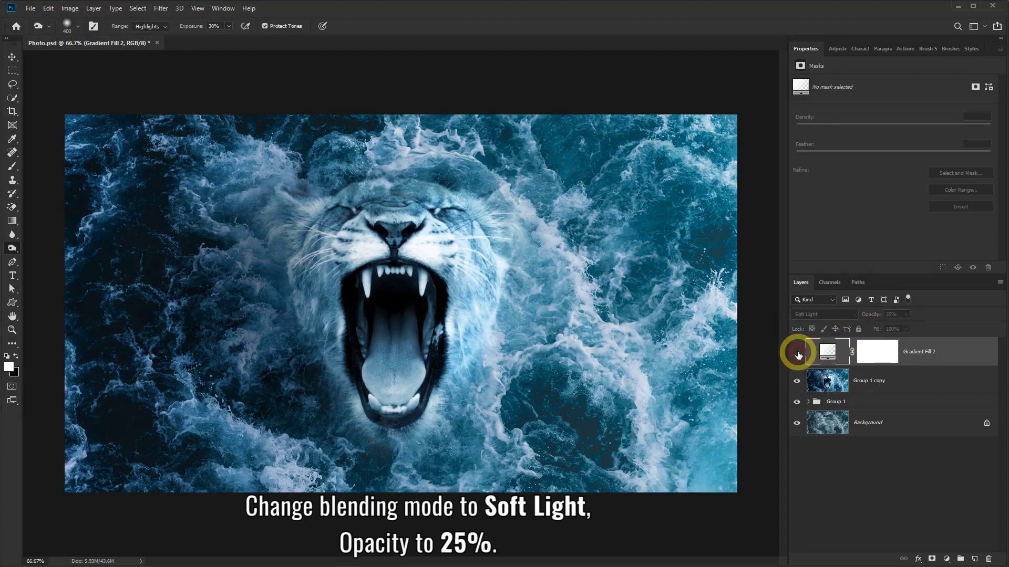
click(797, 353)
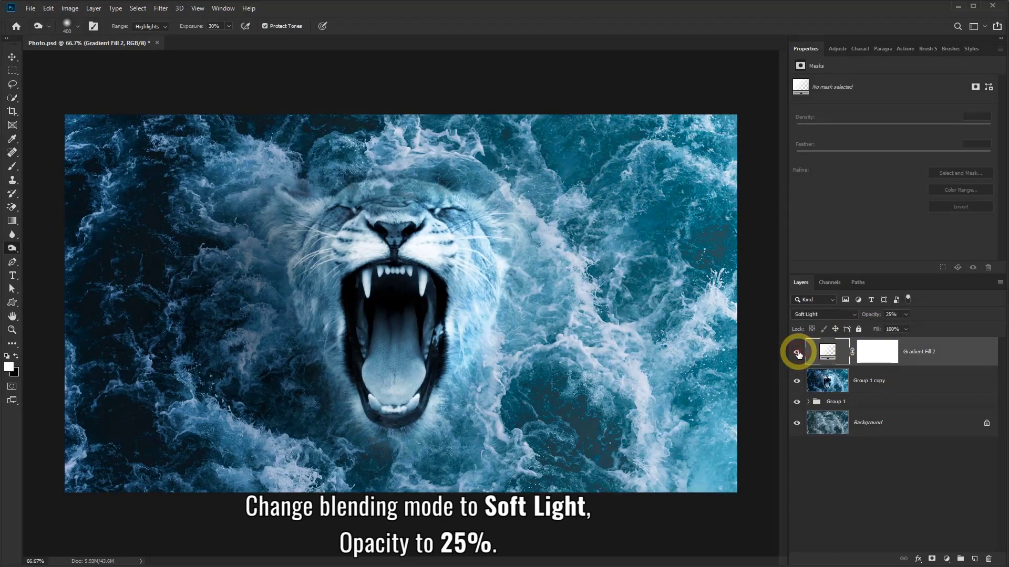